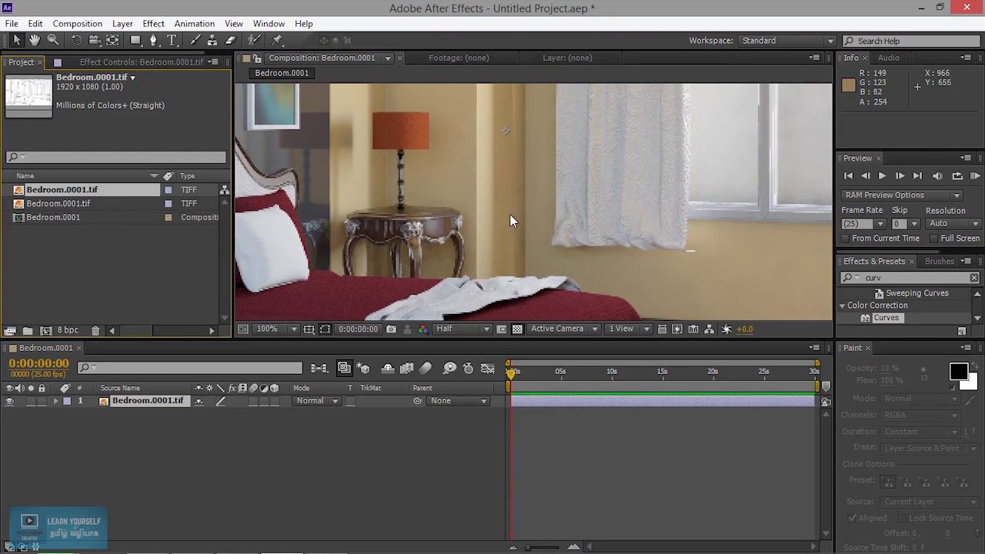
Step: Apply the Brightness & Contrast effect to the Bedroom.0001.tif layer
{"action": "key", "text": "space"}
{"action": "left_click_drag", "start_coordinate": [474, 253], "coordinate": [597, 121]}
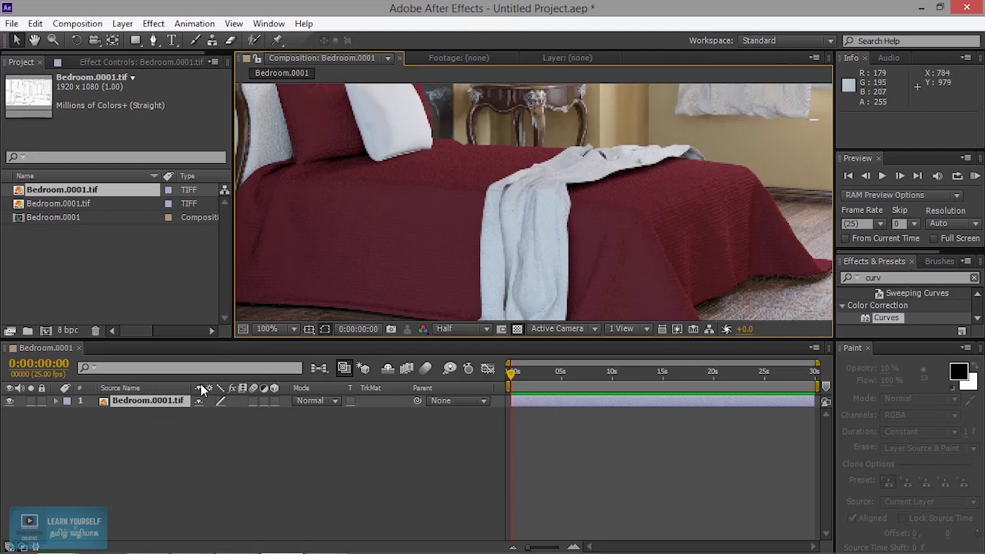
{"action": "right_click", "coordinate": [157, 405]}
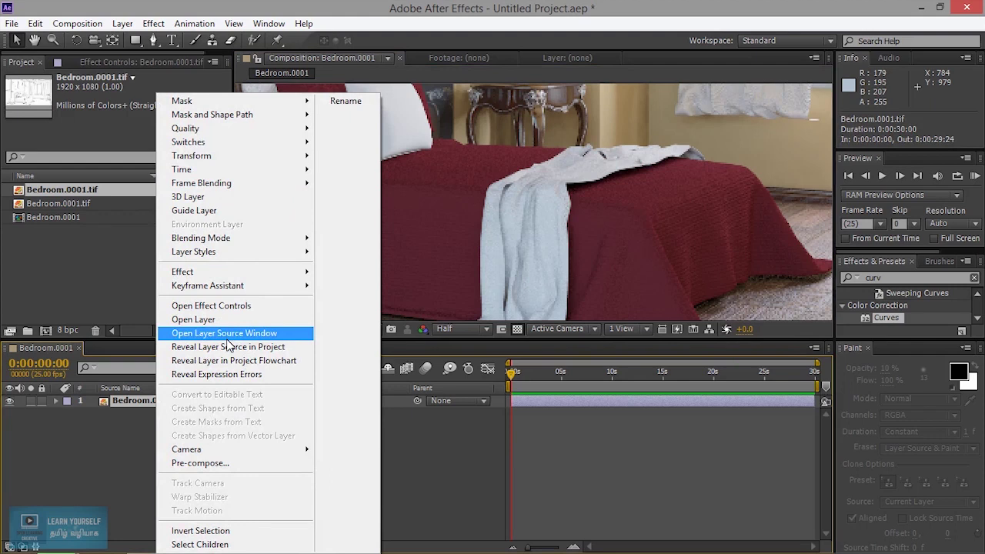
{"action": "mouse_move", "coordinate": [243, 274]}
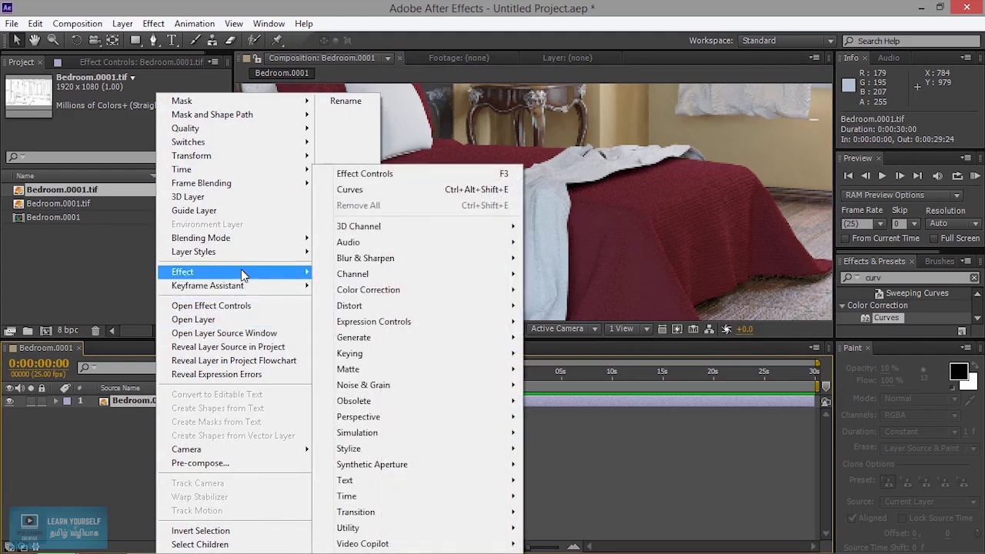
{"action": "mouse_move", "coordinate": [427, 288]}
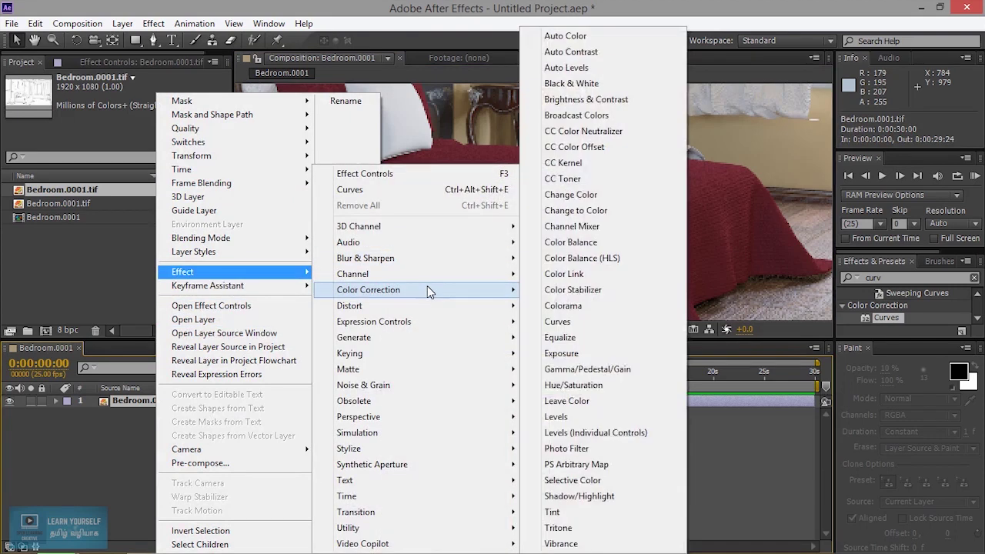
{"action": "left_click", "coordinate": [605, 97]}
Step: Set the Bedroom.0001.tif layer's Brightness to 24 and its Contrast to 18
{"action": "scroll", "coordinate": [575, 234], "scroll_direction": "down", "scroll_amount": 4}
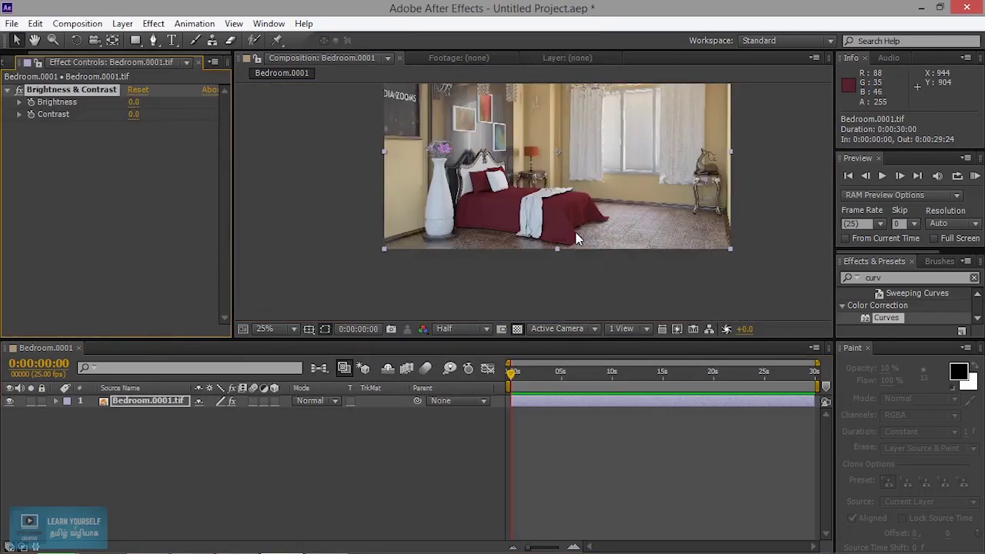
{"action": "left_click_drag", "start_coordinate": [585, 220], "coordinate": [558, 272]}
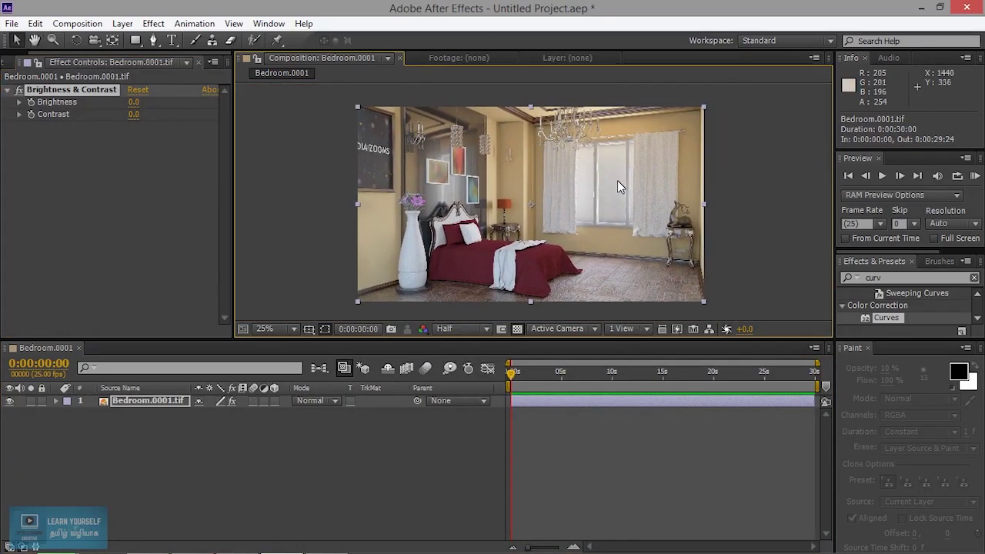
{"action": "scroll", "coordinate": [604, 203], "scroll_direction": "up", "scroll_amount": 2}
{"action": "scroll", "coordinate": [603, 204], "scroll_direction": "down", "scroll_amount": 2}
{"action": "scroll", "coordinate": [598, 181], "scroll_direction": "up", "scroll_amount": 2}
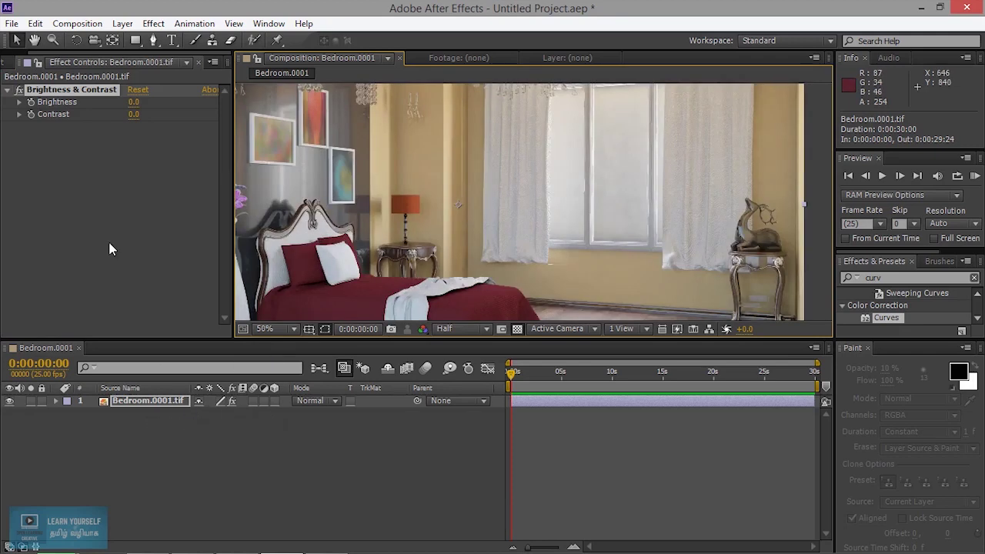
{"action": "left_click_drag", "start_coordinate": [134, 101], "coordinate": [147, 102]}
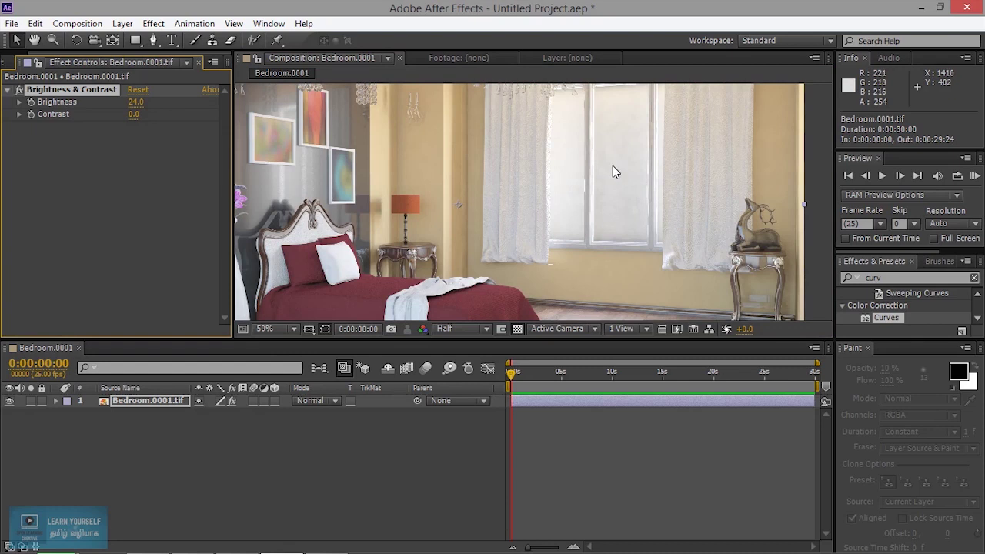
{"action": "left_click_drag", "start_coordinate": [138, 114], "coordinate": [142, 114]}
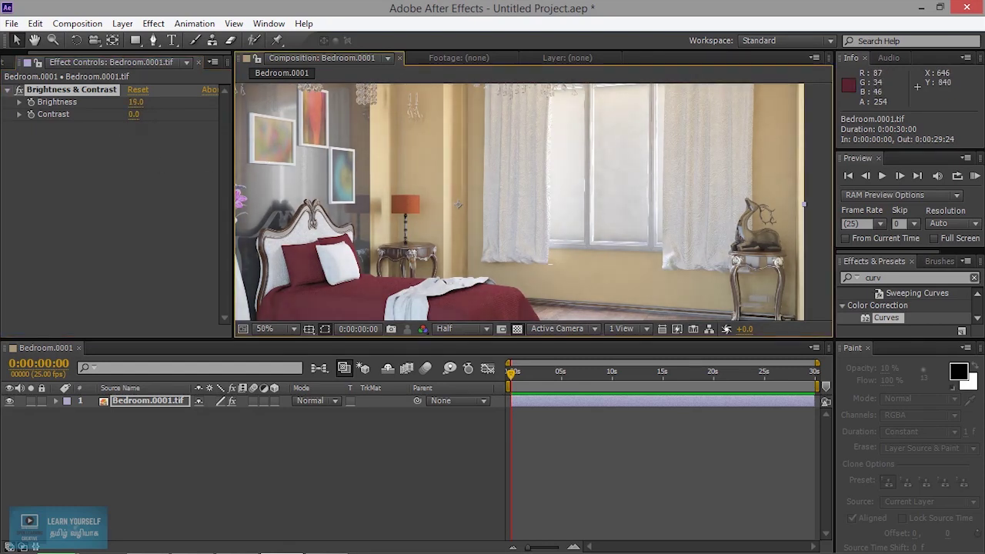
{"action": "left_click_drag", "start_coordinate": [151, 101], "coordinate": [152, 101]}
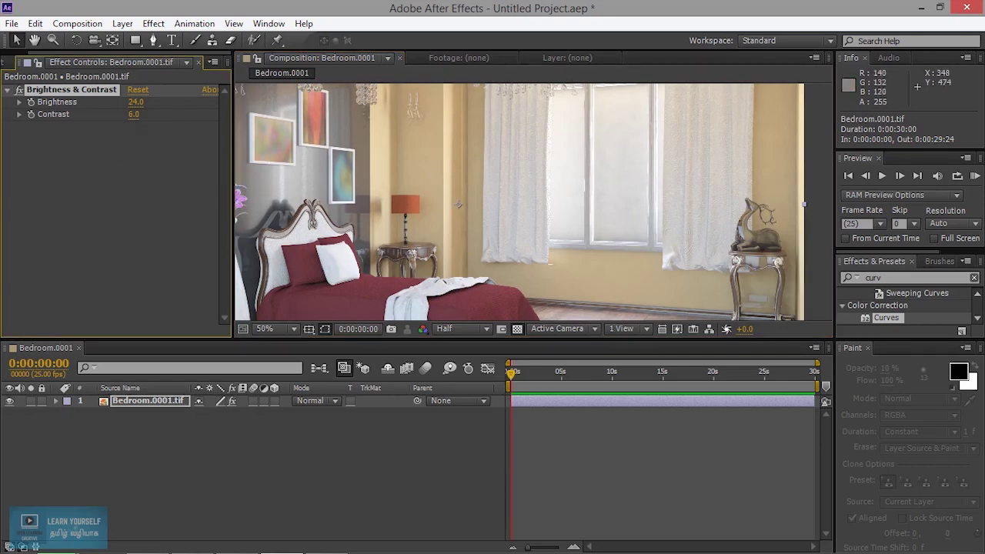
{"action": "left_click_drag", "start_coordinate": [138, 114], "coordinate": [144, 114]}
{"action": "scroll", "coordinate": [492, 217], "scroll_direction": "down", "scroll_amount": 1}
{"action": "scroll", "coordinate": [492, 217], "scroll_direction": "up", "scroll_amount": 1}
{"action": "left_click_drag", "start_coordinate": [634, 227], "coordinate": [633, 226]}
{"action": "left_click_drag", "start_coordinate": [554, 116], "coordinate": [539, 154]}
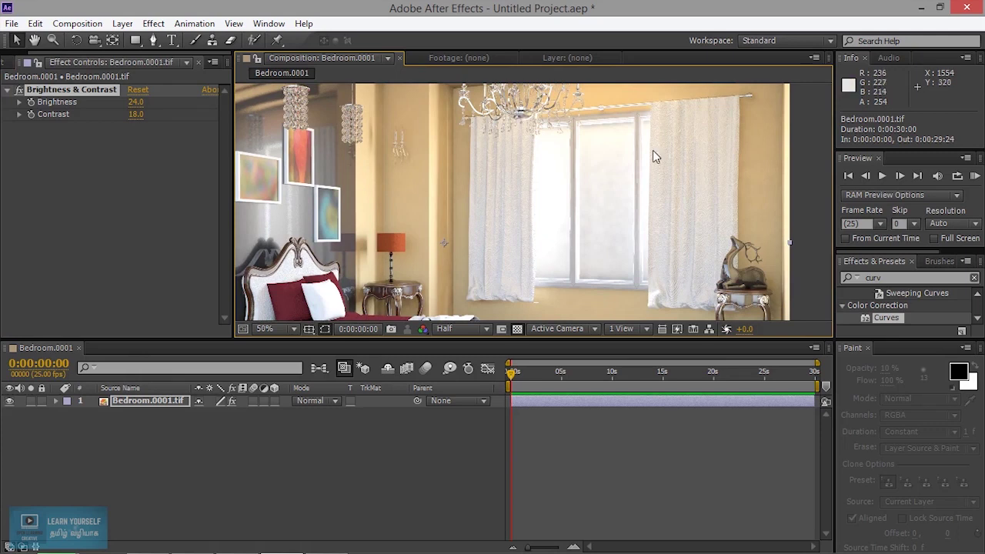
Step: Duplicate the Bedroom.0001.tif layer in the composition
{"action": "left_click", "coordinate": [124, 441]}
{"action": "left_click", "coordinate": [132, 407]}
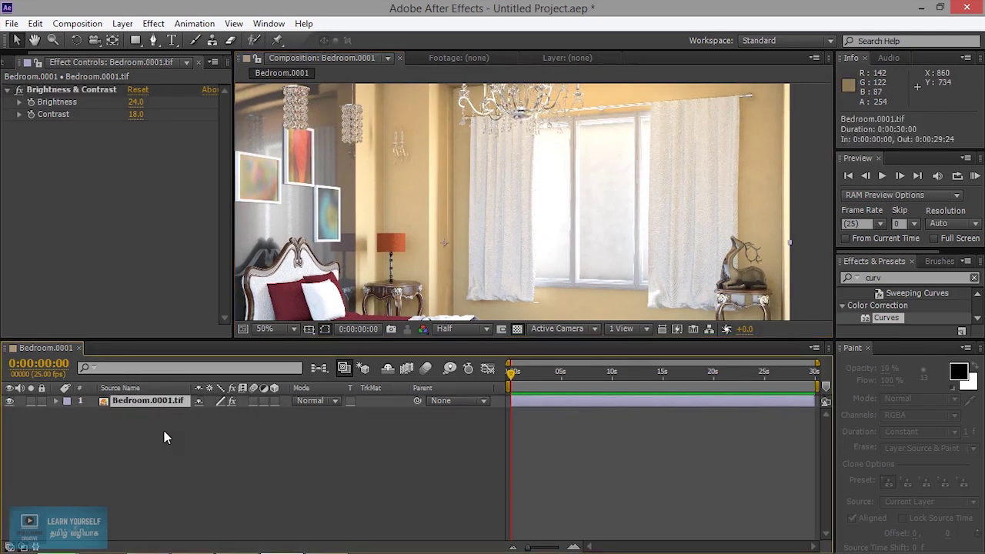
{"action": "key", "text": "ctrl+d"}
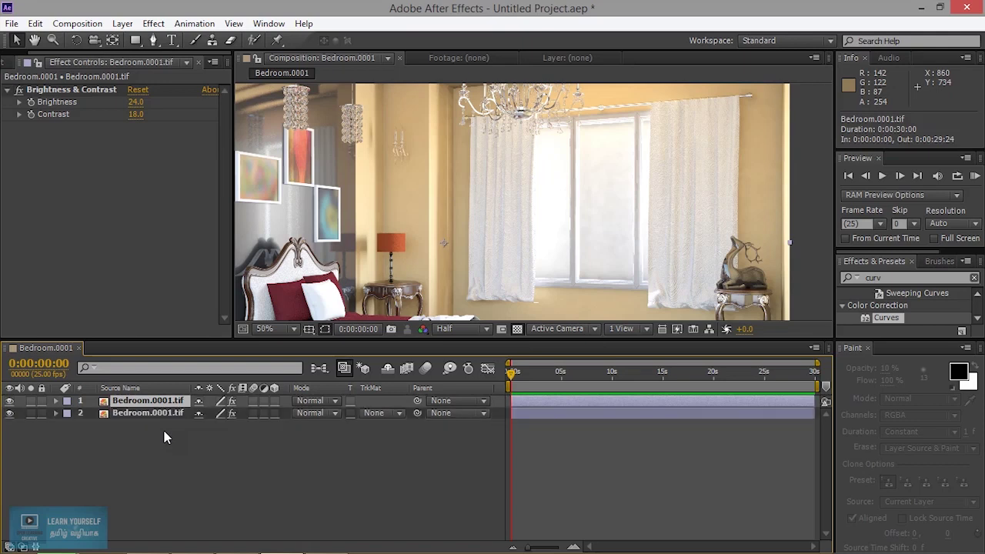
Step: Draw a closed five-point Pen mask around the window panes between the curtains on the upper bedroom layer
{"action": "left_click", "coordinate": [154, 41]}
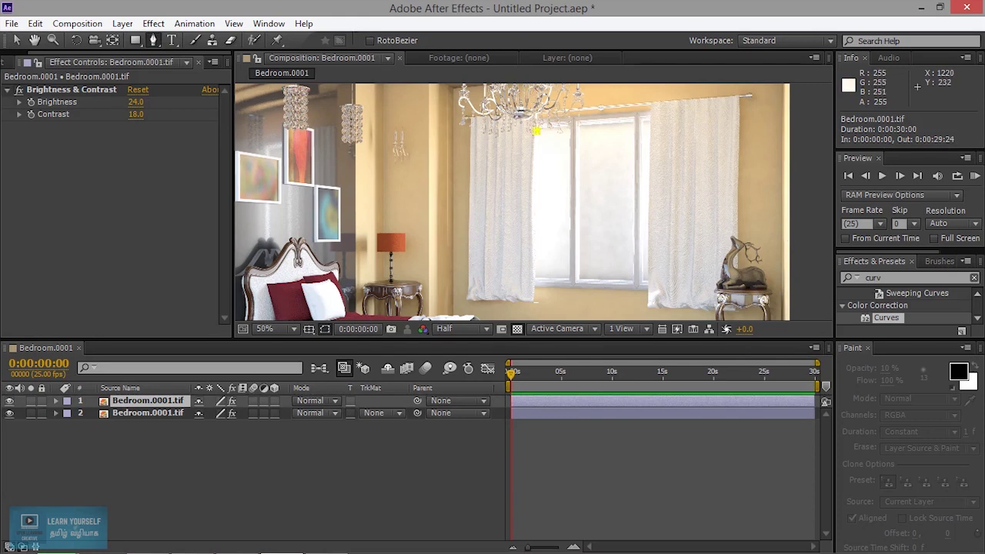
{"action": "left_click", "coordinate": [536, 131]}
{"action": "left_click", "coordinate": [578, 122]}
{"action": "left_click", "coordinate": [649, 117]}
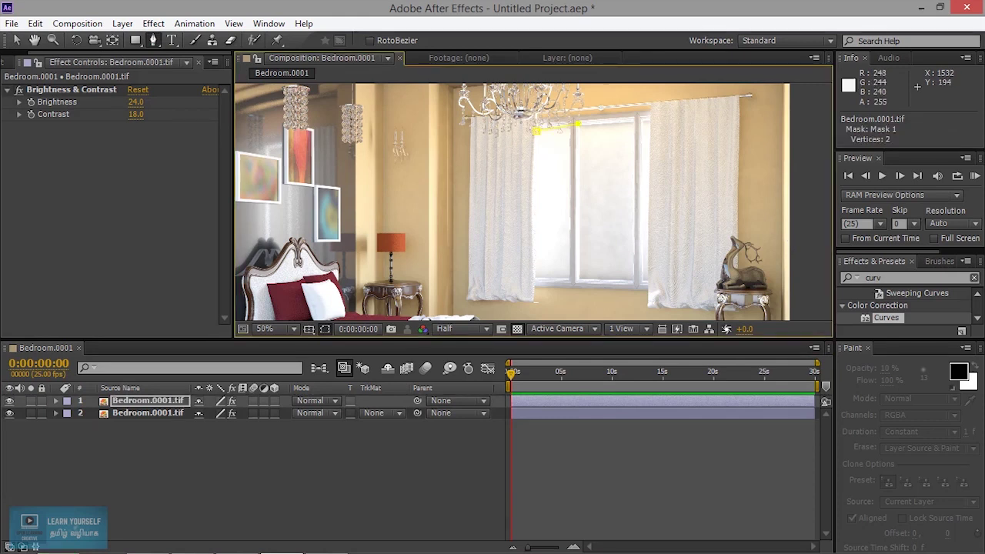
{"action": "left_click", "coordinate": [646, 283]}
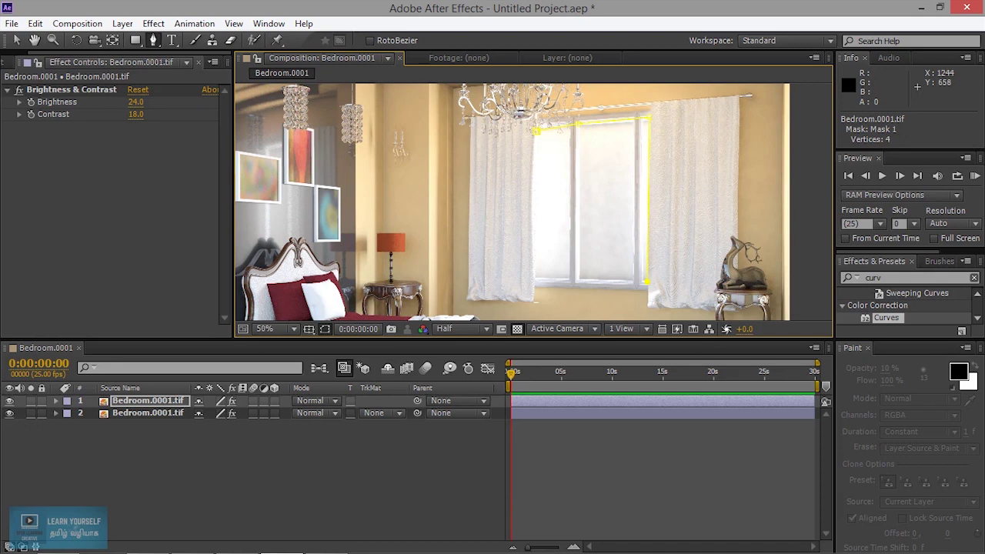
{"action": "left_click", "coordinate": [536, 280]}
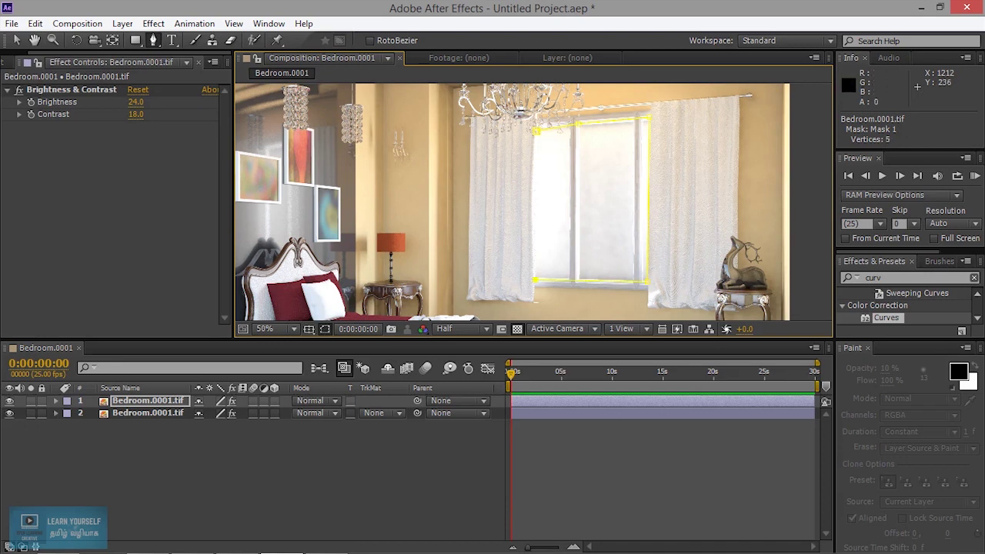
{"action": "left_click", "coordinate": [537, 131]}
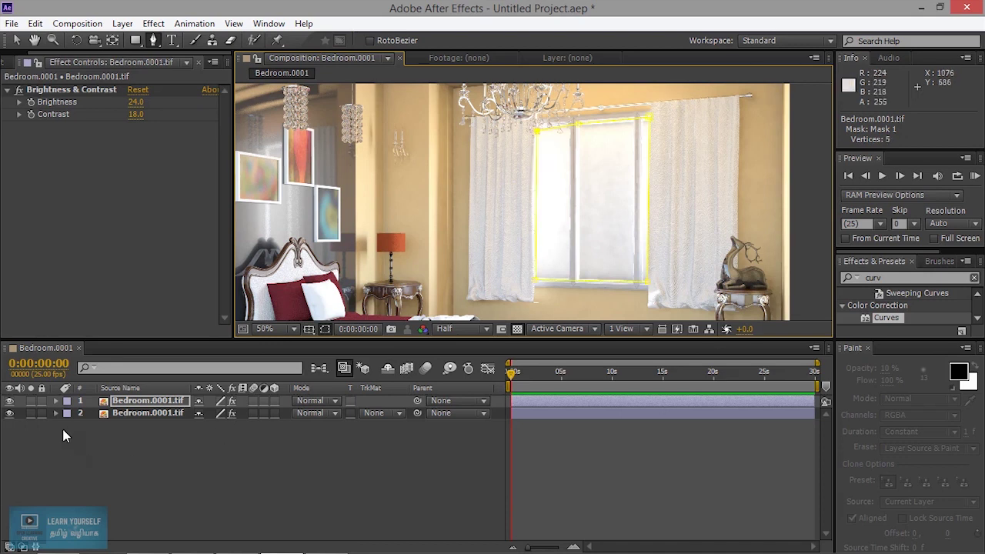
Step: Hide the lower bedroom layer and expand the upper layer's mask list
{"action": "left_click", "coordinate": [10, 414]}
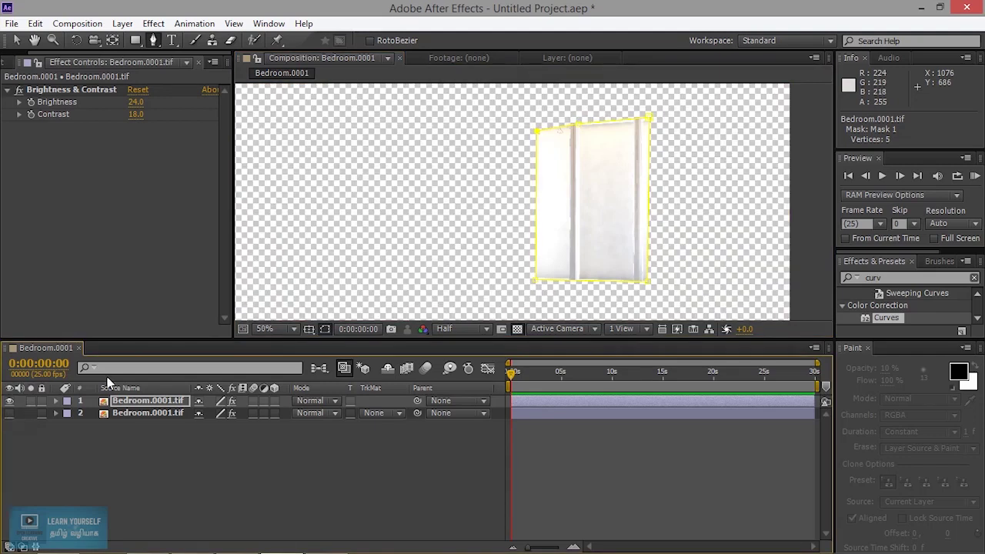
{"action": "left_click", "coordinate": [56, 401]}
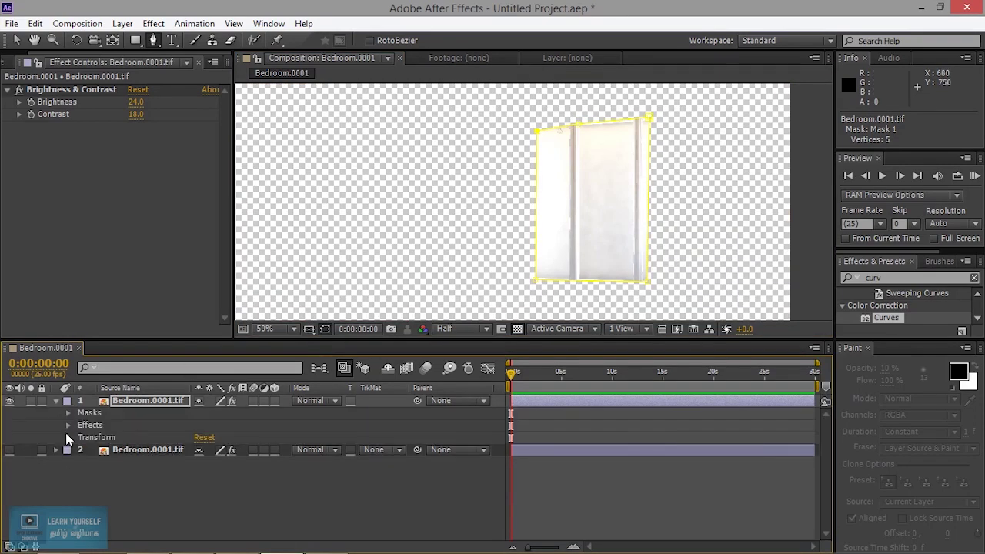
{"action": "left_click", "coordinate": [69, 413]}
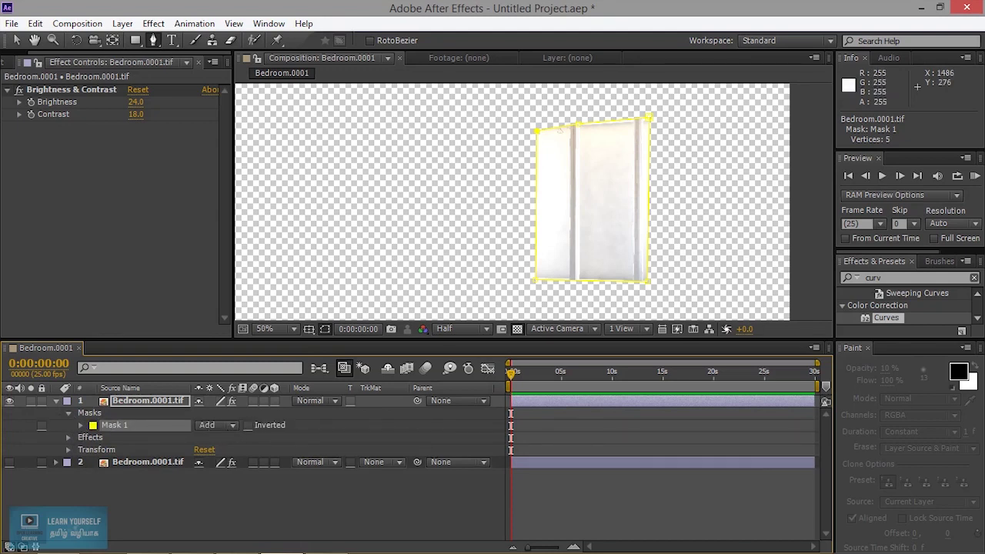
Step: Try the None and Subtract modes on the window mask and return it to Add
{"action": "left_click", "coordinate": [213, 428]}
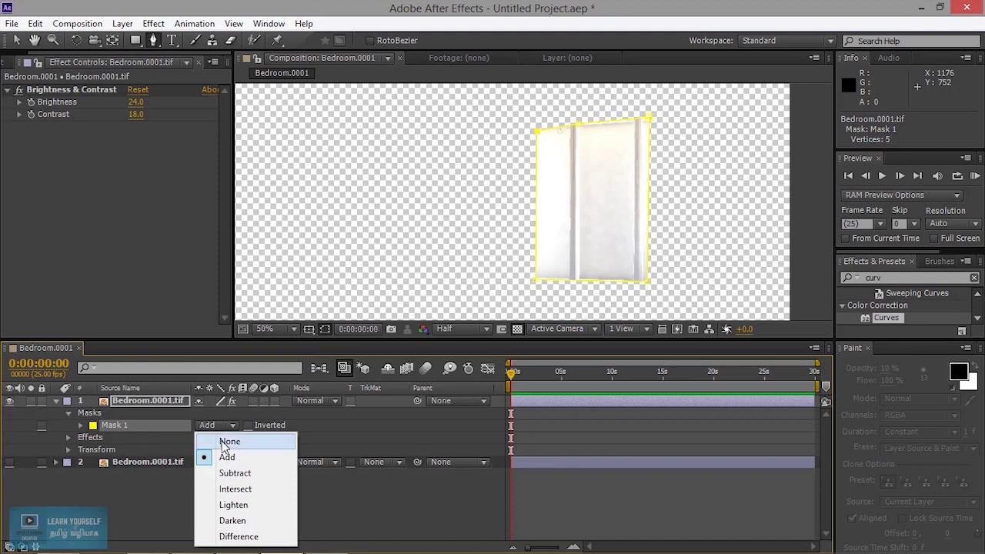
{"action": "left_click", "coordinate": [225, 441]}
{"action": "left_click", "coordinate": [216, 427]}
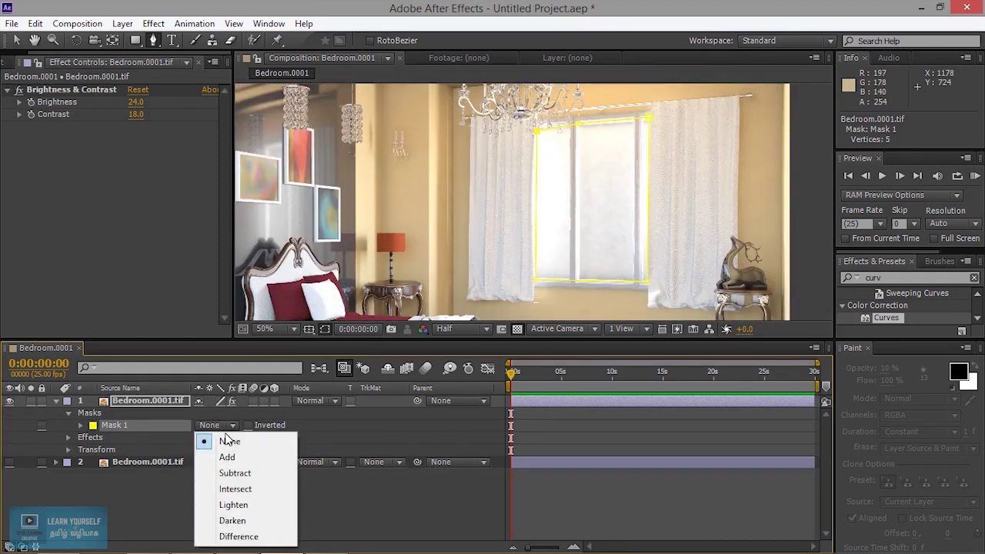
{"action": "left_click", "coordinate": [234, 473]}
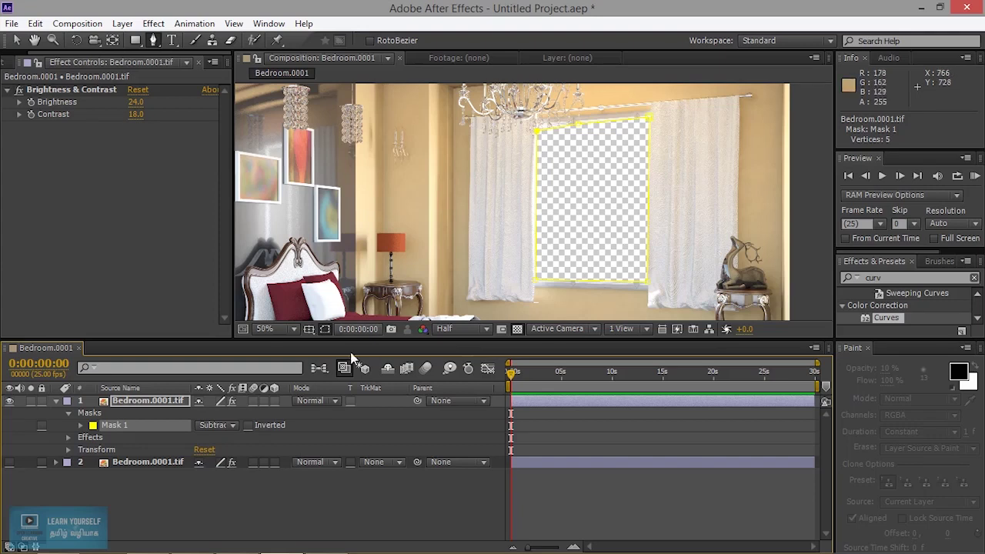
{"action": "left_click", "coordinate": [219, 426]}
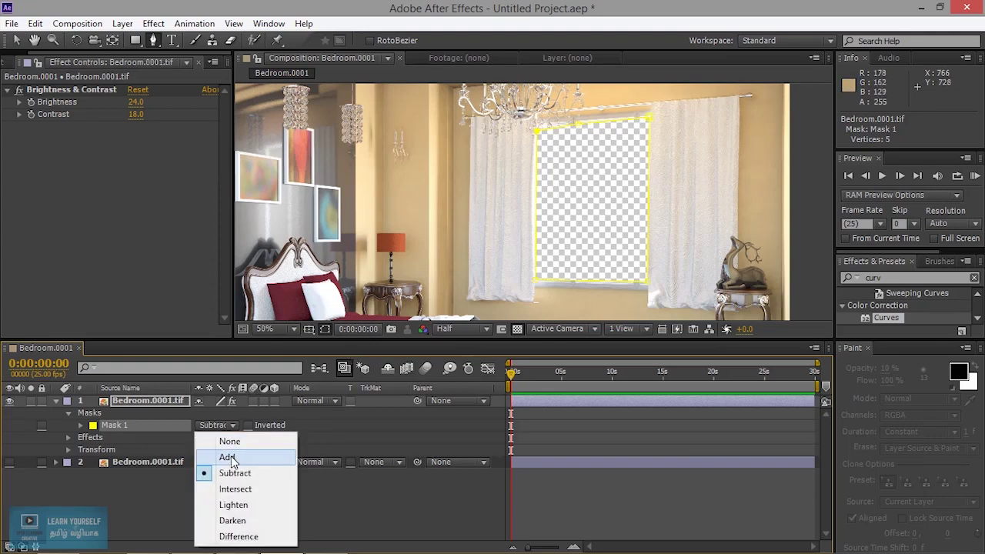
{"action": "left_click", "coordinate": [227, 457]}
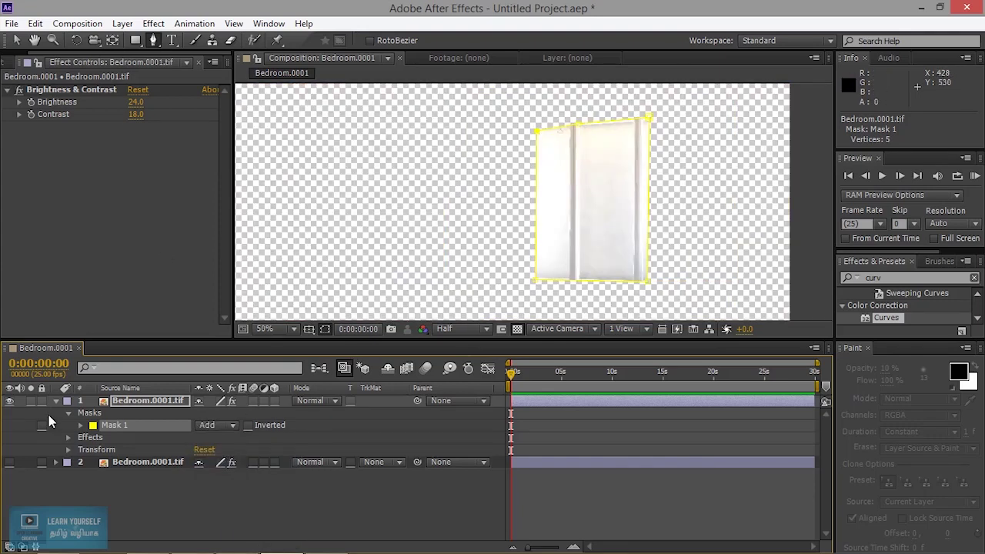
Step: Raise the masked window layer's Brightness to 49 and its Contrast to 26
{"action": "key", "text": "v"}
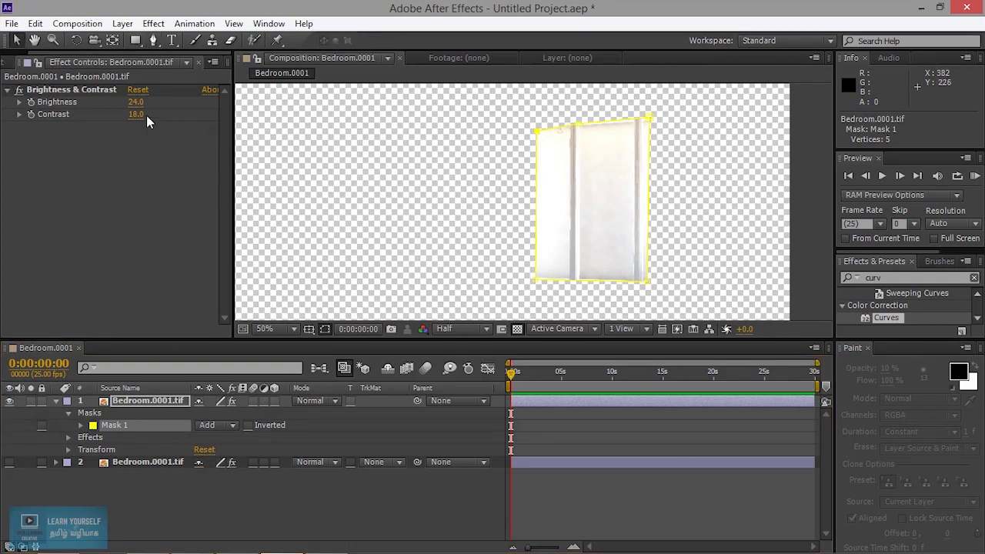
{"action": "mouse_move", "coordinate": [135, 102]}
{"action": "left_mouse_down"}
{"action": "mouse_move", "coordinate": [172, 102]}
{"action": "mouse_move", "coordinate": [154, 101]}
{"action": "left_mouse_up"}
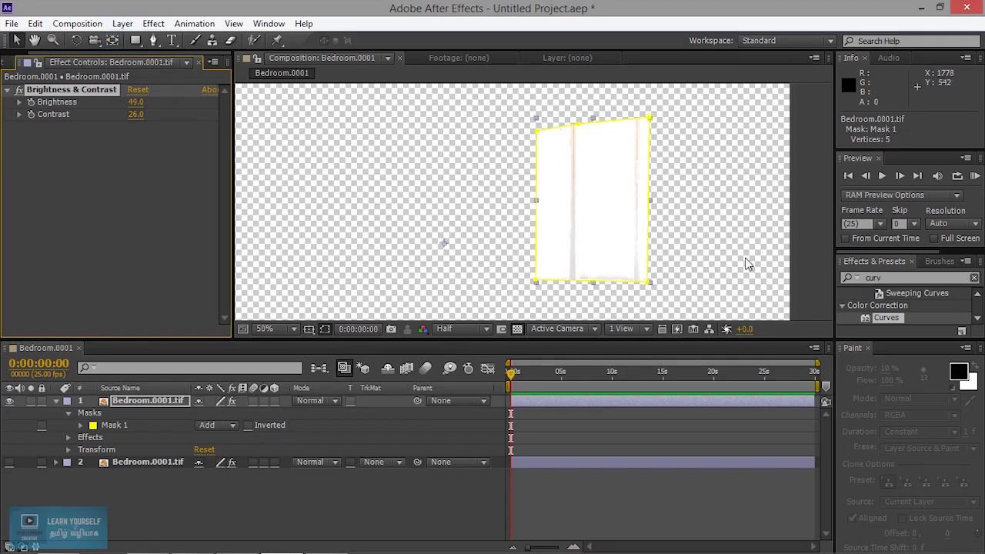
Step: Try the Fast Blur effect with a Blurriness of 17 on the masked window layer and undo it
{"action": "left_click", "coordinate": [904, 278]}
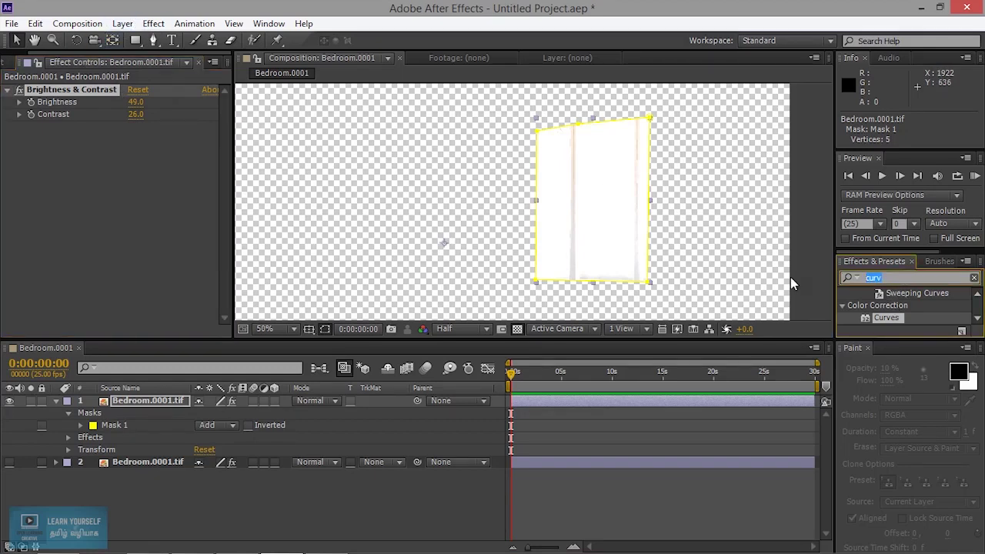
{"action": "type", "text": "fast"}
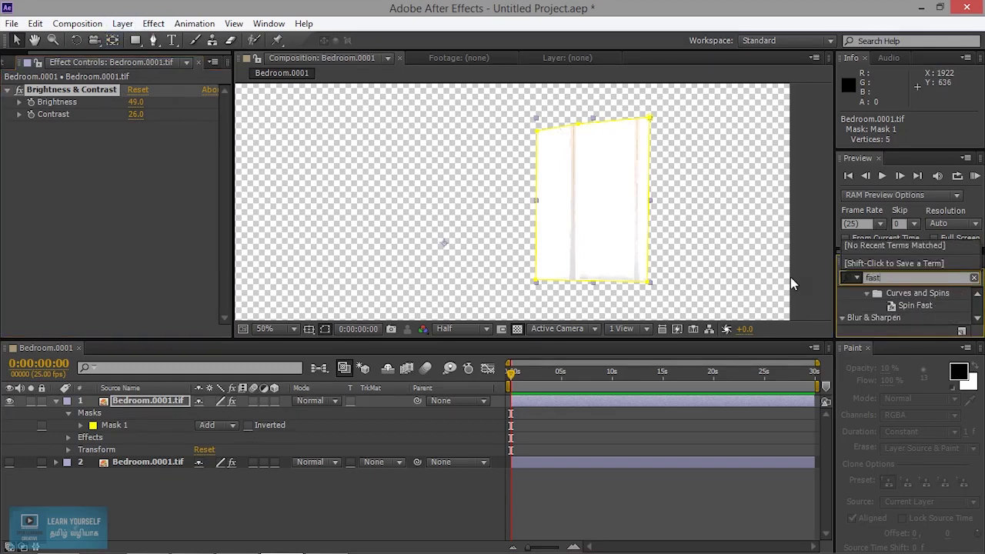
{"action": "left_click_drag", "start_coordinate": [892, 318], "coordinate": [86, 194]}
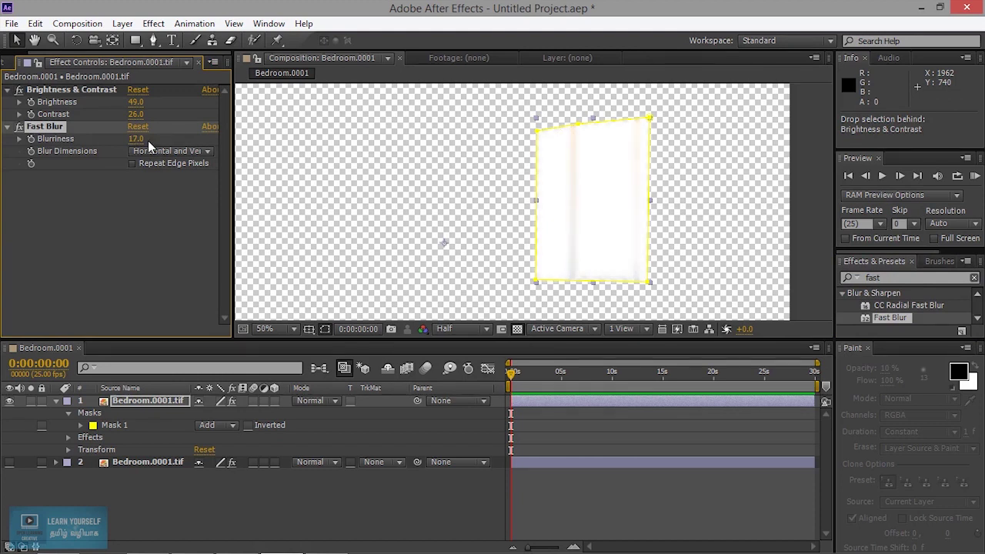
{"action": "key", "text": "ctrl+z"}
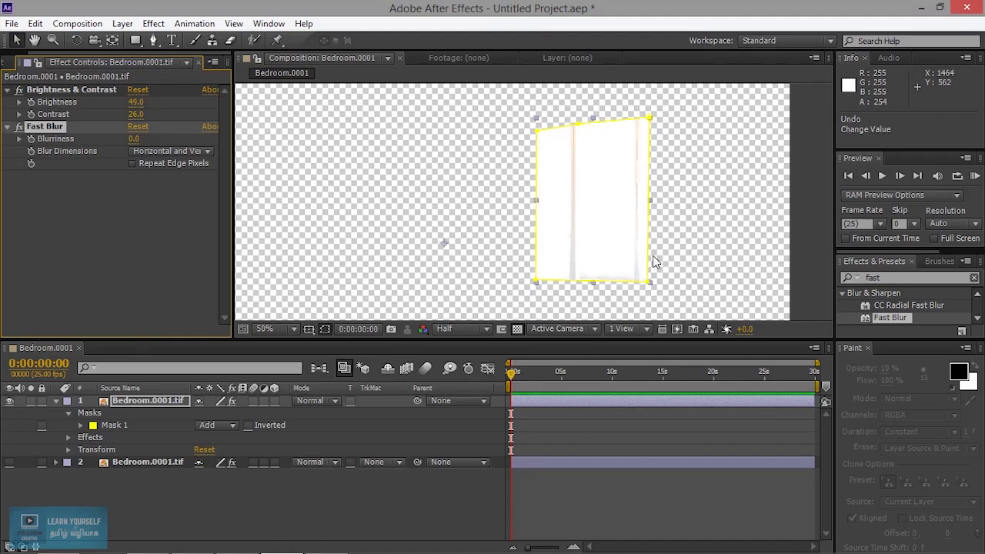
{"action": "key", "text": "ctrl+z"}
Step: Apply a Gaussian Blur effect with a Blurriness of 17.2 to the masked window layer
{"action": "left_click", "coordinate": [869, 278]}
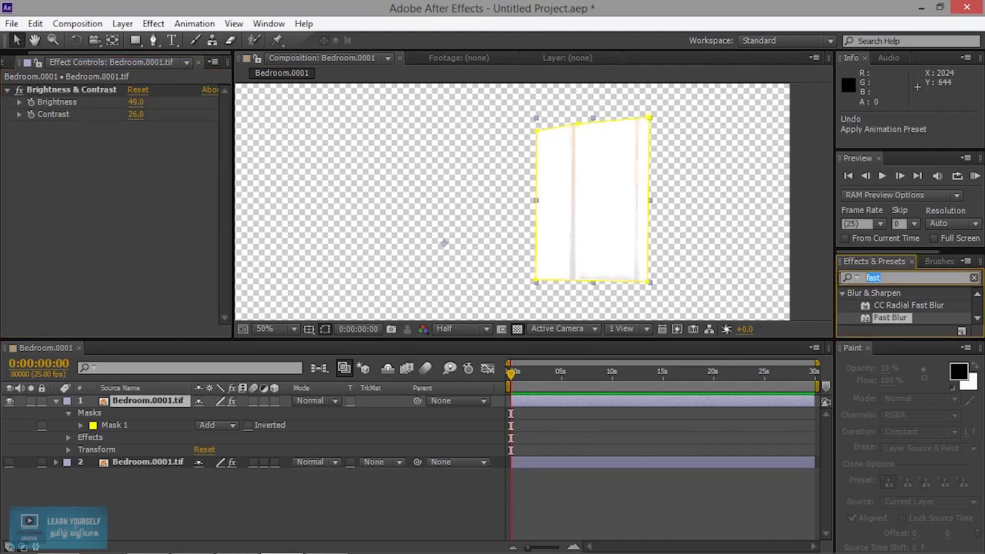
{"action": "type", "text": "gu"}
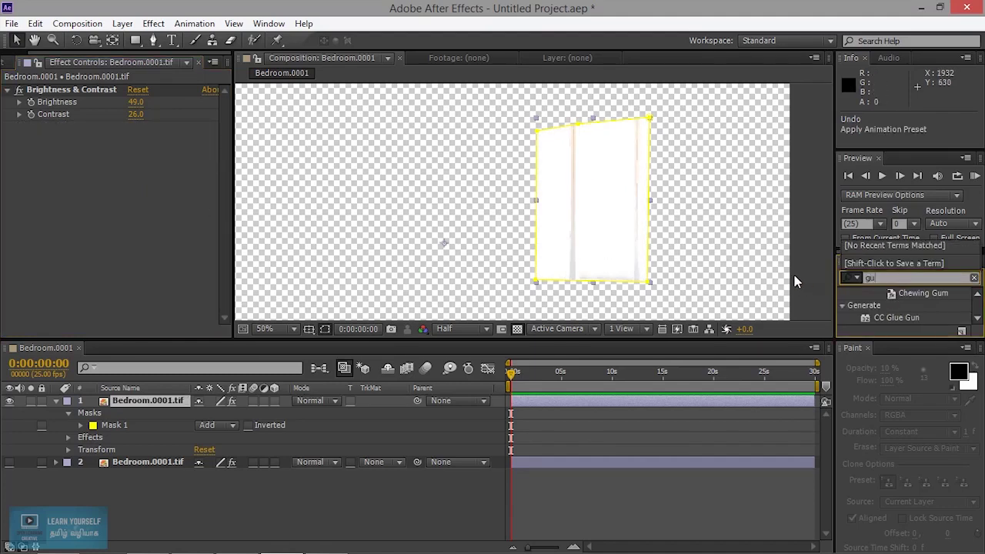
{"action": "key", "text": "BackSpace"}
{"action": "type", "text": "a"}
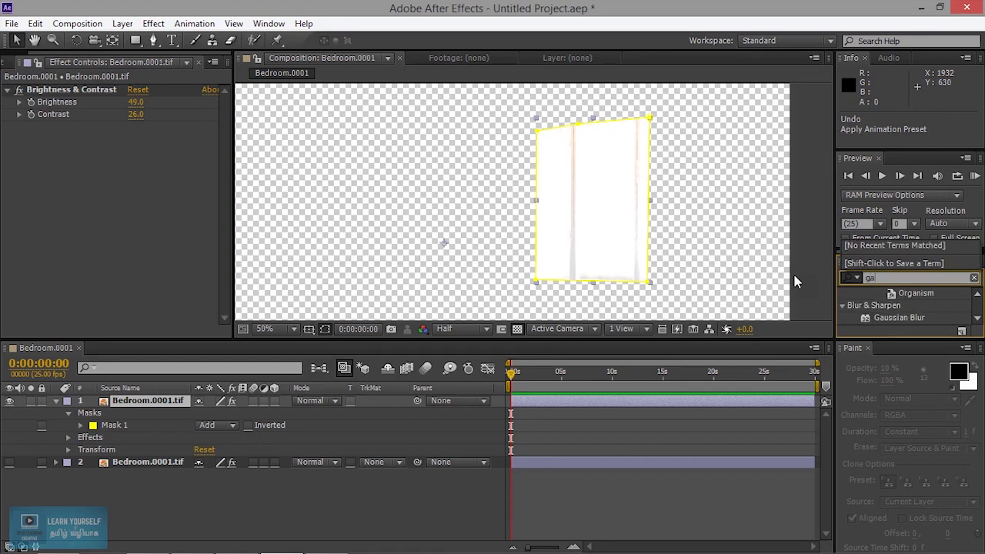
{"action": "left_click_drag", "start_coordinate": [894, 317], "coordinate": [564, 249]}
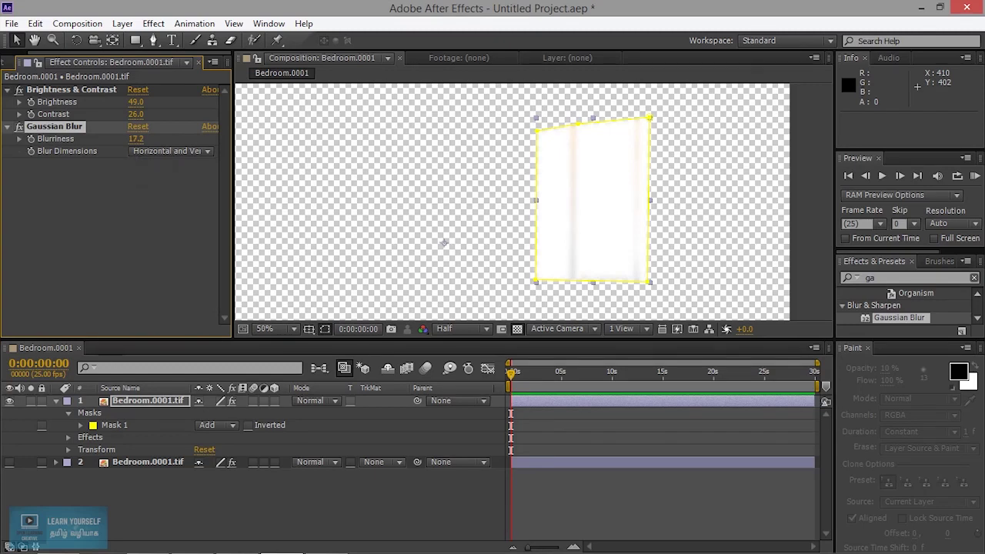
Step: Make the lower bedroom layer visible again and deselect the masked window layer
{"action": "left_click", "coordinate": [9, 472]}
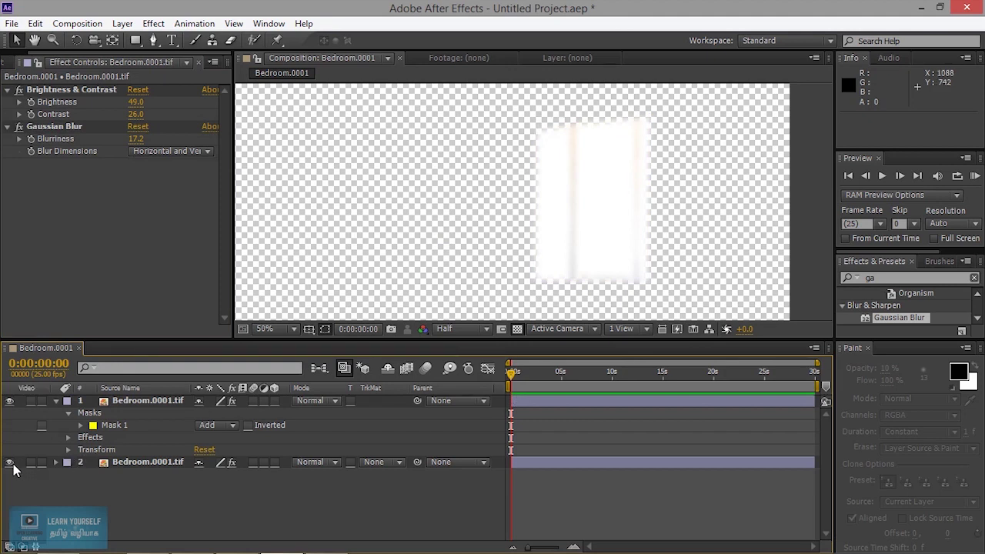
{"action": "left_click", "coordinate": [9, 462]}
{"action": "left_click", "coordinate": [565, 258]}
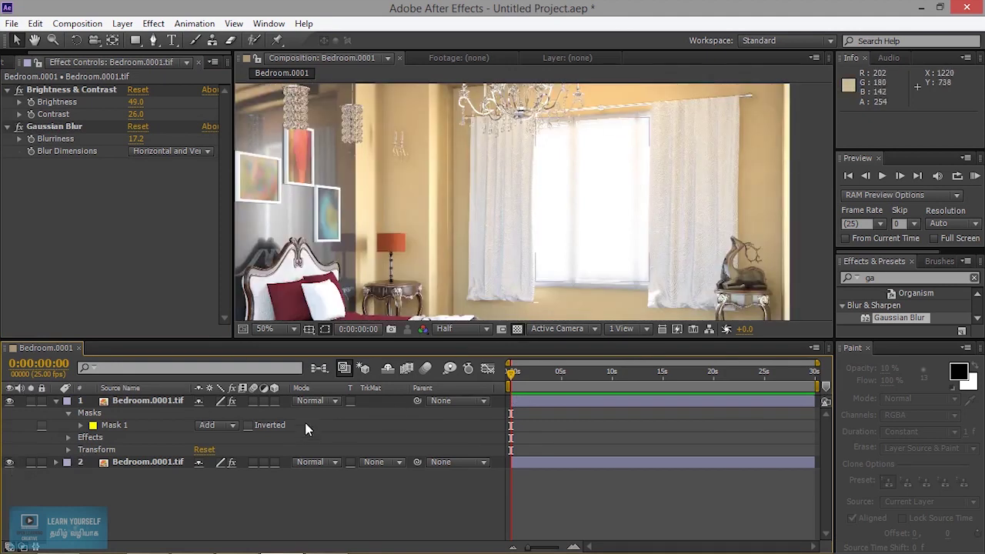
Step: Try the Soft Light and Screen blending modes on the masked window layer
{"action": "left_click", "coordinate": [317, 400]}
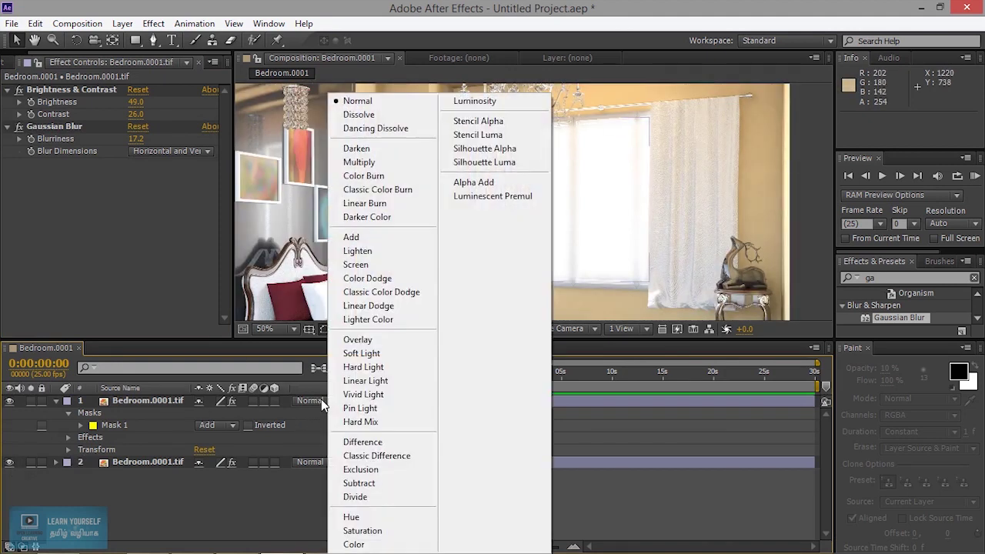
{"action": "left_click", "coordinate": [373, 353]}
{"action": "left_click", "coordinate": [9, 401]}
{"action": "left_click", "coordinate": [9, 401]}
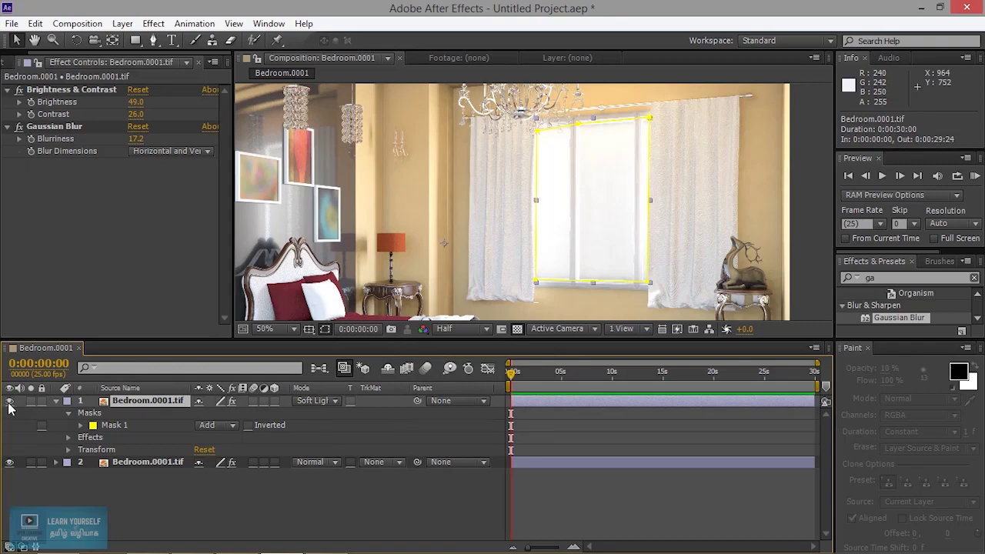
{"action": "left_click", "coordinate": [311, 401]}
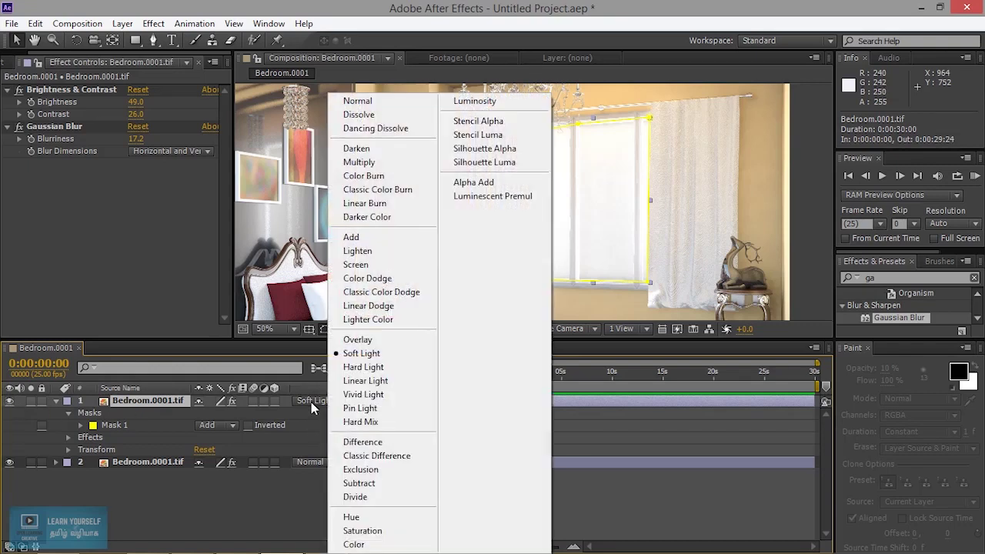
{"action": "left_click", "coordinate": [374, 265]}
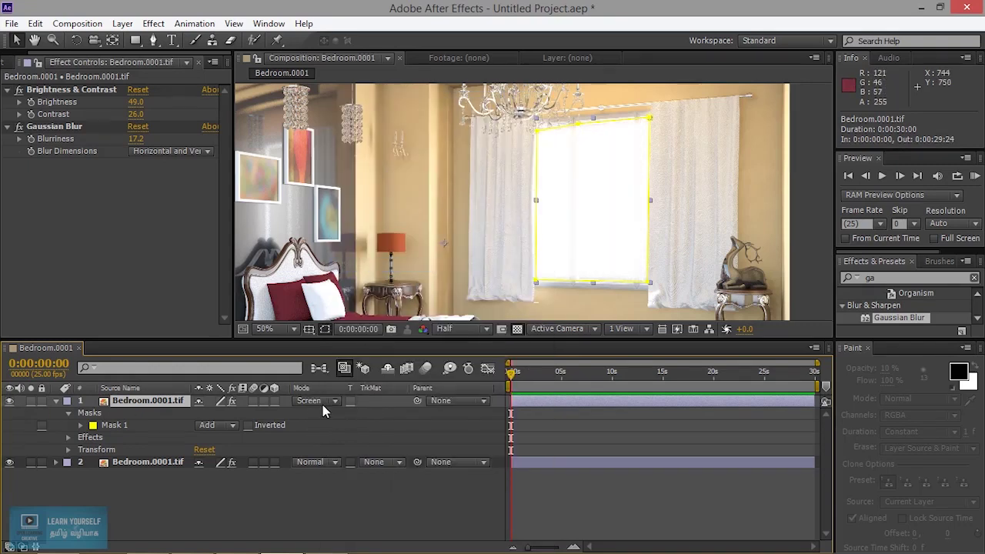
Step: Set the masked window layer's blending mode to Lighten and compare the image with that layer hidden and shown
{"action": "left_click", "coordinate": [322, 404]}
{"action": "left_click", "coordinate": [371, 253]}
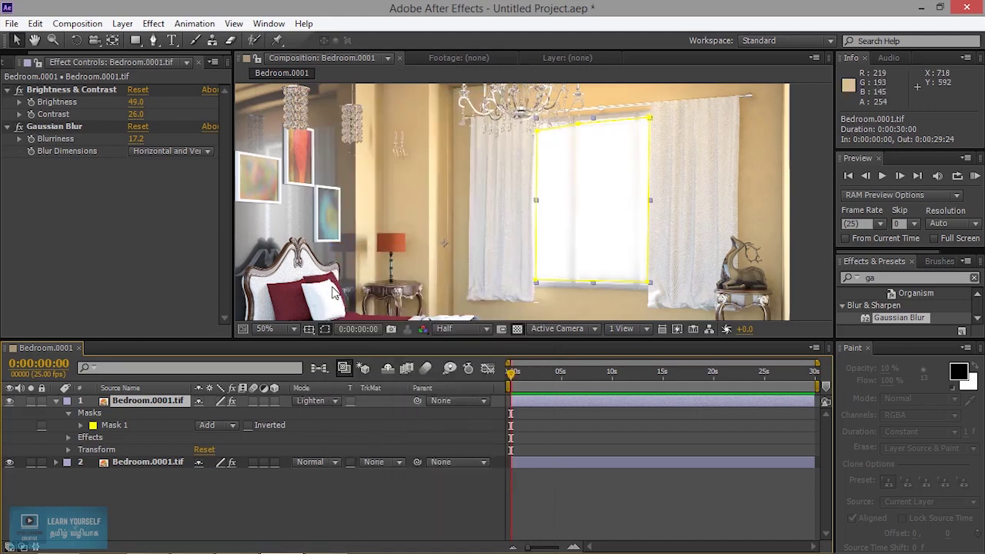
{"action": "left_click", "coordinate": [10, 401]}
{"action": "left_click", "coordinate": [9, 401]}
{"action": "left_click", "coordinate": [157, 277]}
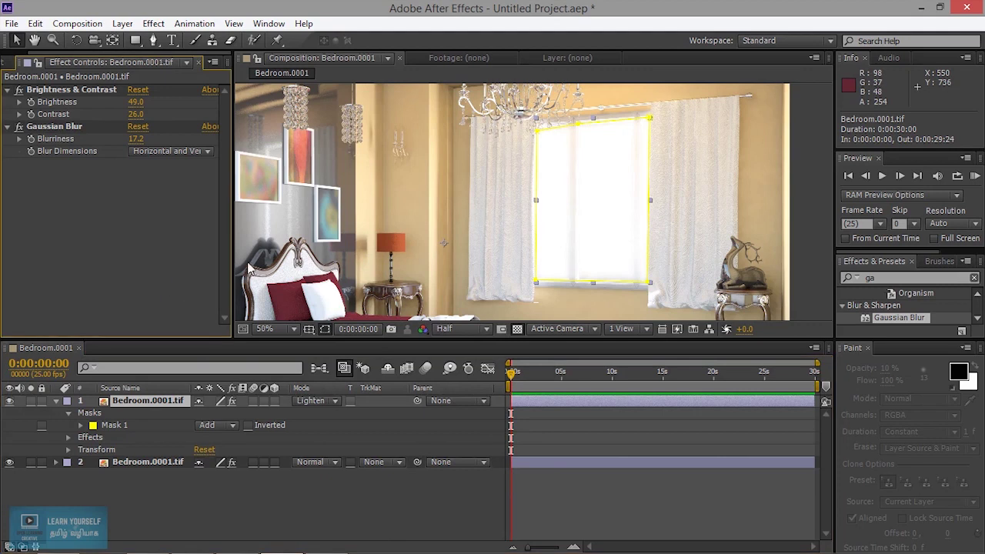
Step: Reduce the masked window layer's Opacity to 72%
{"action": "left_click", "coordinate": [142, 465]}
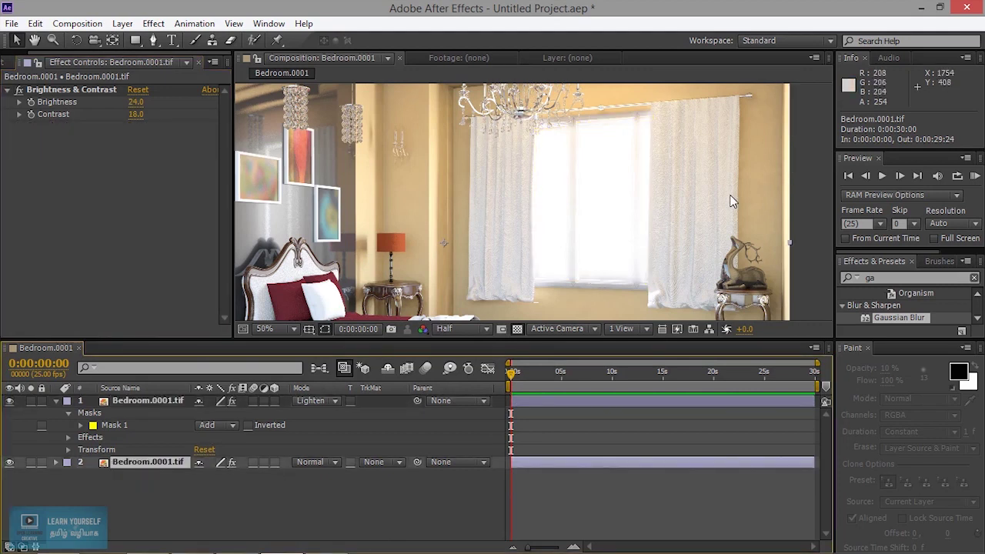
{"action": "scroll", "coordinate": [711, 241], "scroll_direction": "down", "scroll_amount": 2}
{"action": "scroll", "coordinate": [711, 234], "scroll_direction": "up", "scroll_amount": 2}
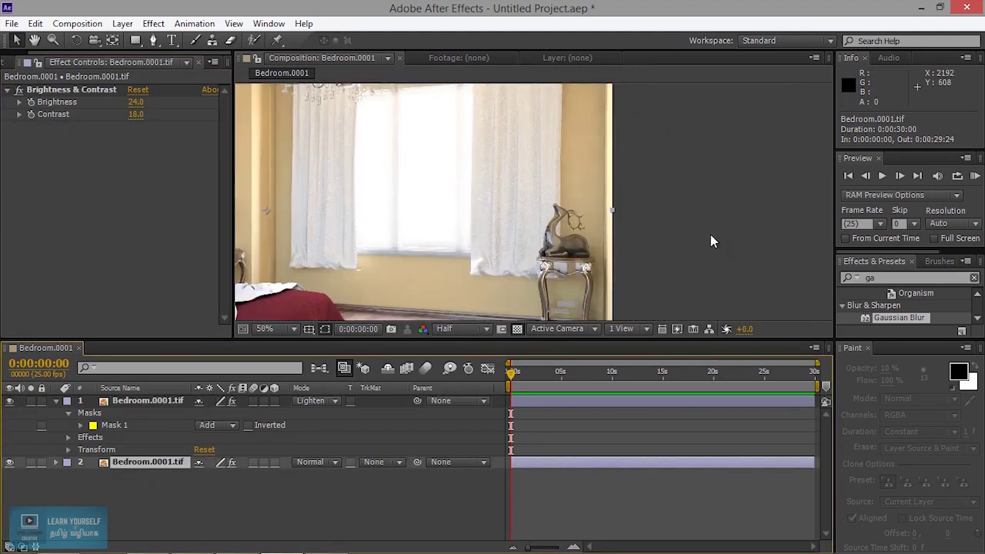
{"action": "key", "text": "space"}
{"action": "left_click_drag", "start_coordinate": [456, 196], "coordinate": [569, 212]}
{"action": "key", "text": "v"}
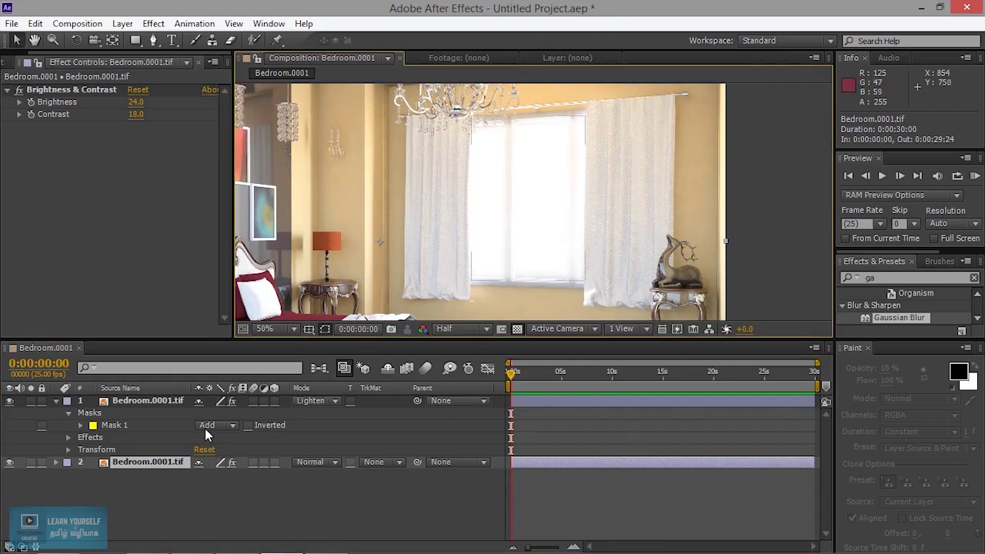
{"action": "left_click", "coordinate": [69, 451]}
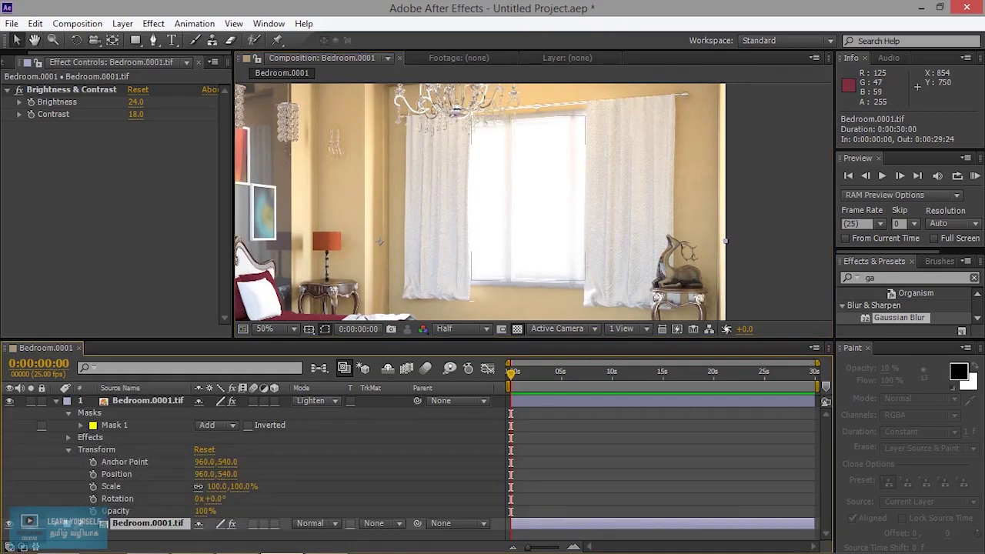
{"action": "left_click_drag", "start_coordinate": [203, 512], "coordinate": [193, 512]}
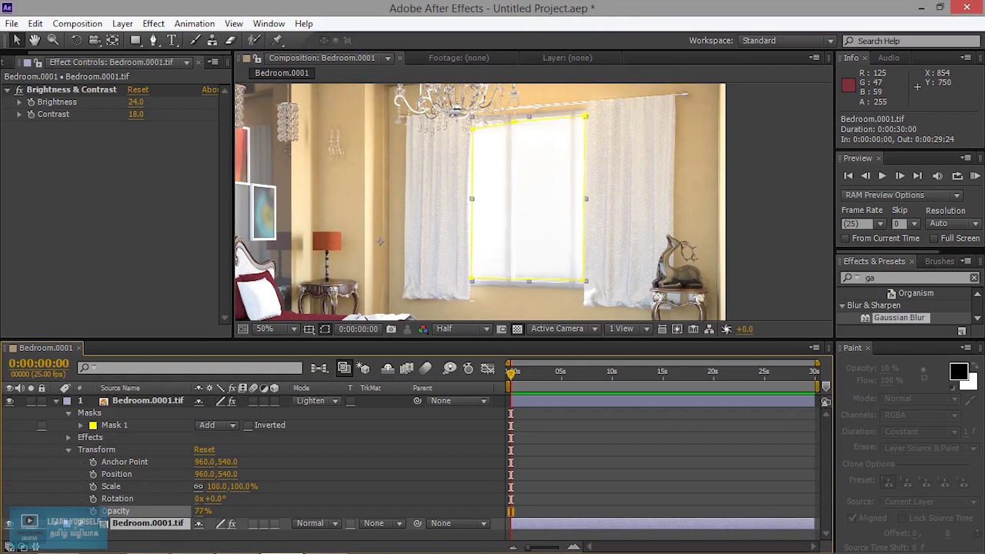
{"action": "left_click_drag", "start_coordinate": [185, 512], "coordinate": [185, 512]}
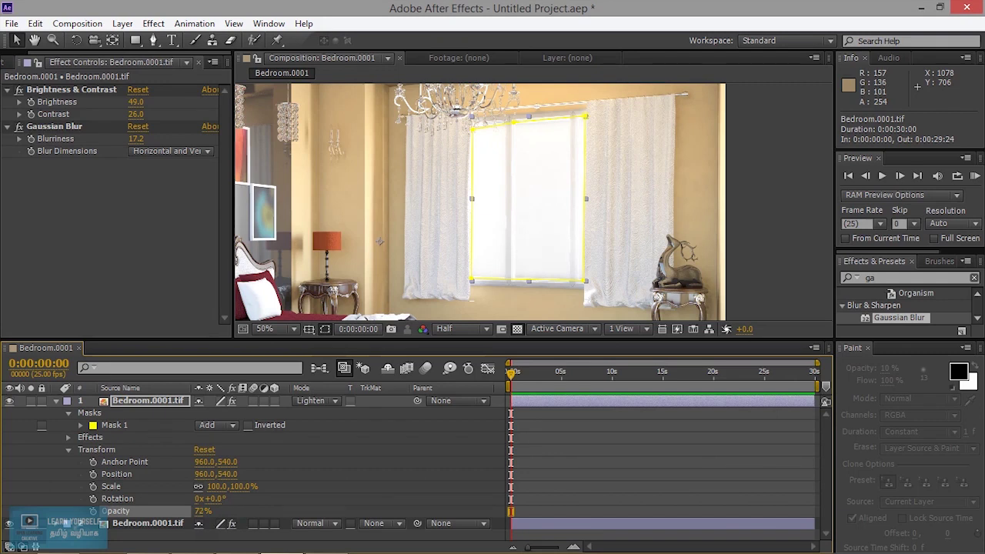
Step: Duplicate the masked window layer and delete the Brightness & Contrast effect from the copy
{"action": "left_click", "coordinate": [131, 406]}
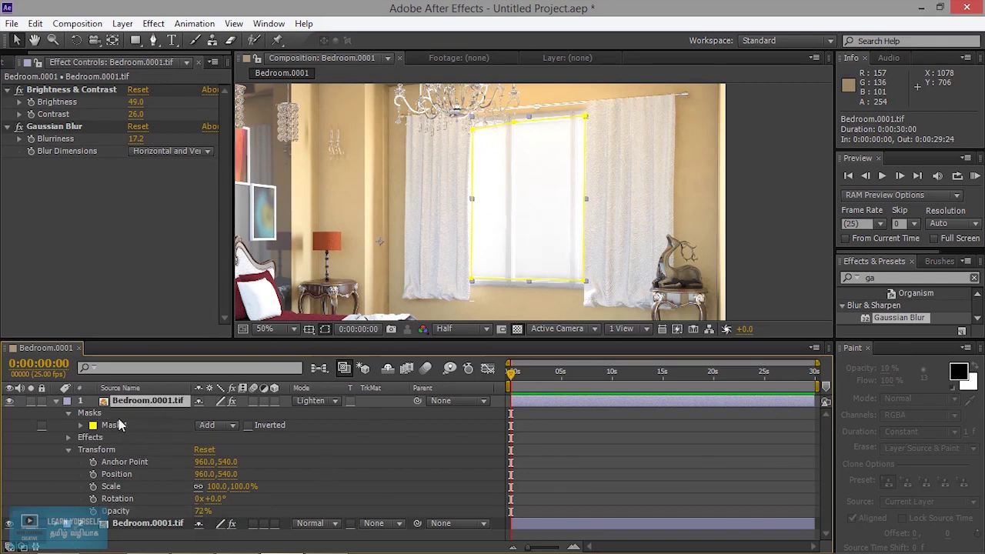
{"action": "key", "text": "ctrl+d"}
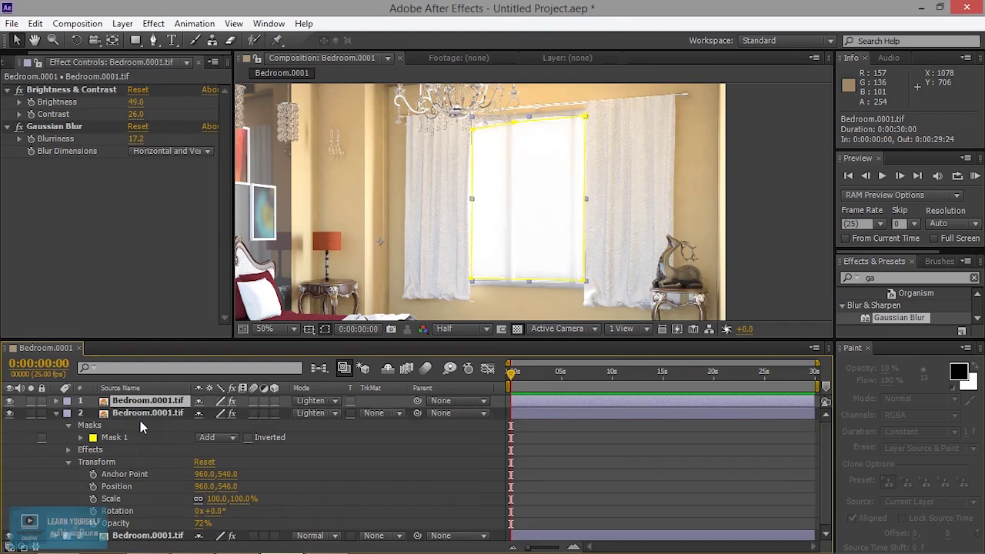
{"action": "left_click", "coordinate": [61, 92]}
{"action": "key", "text": "Delete"}
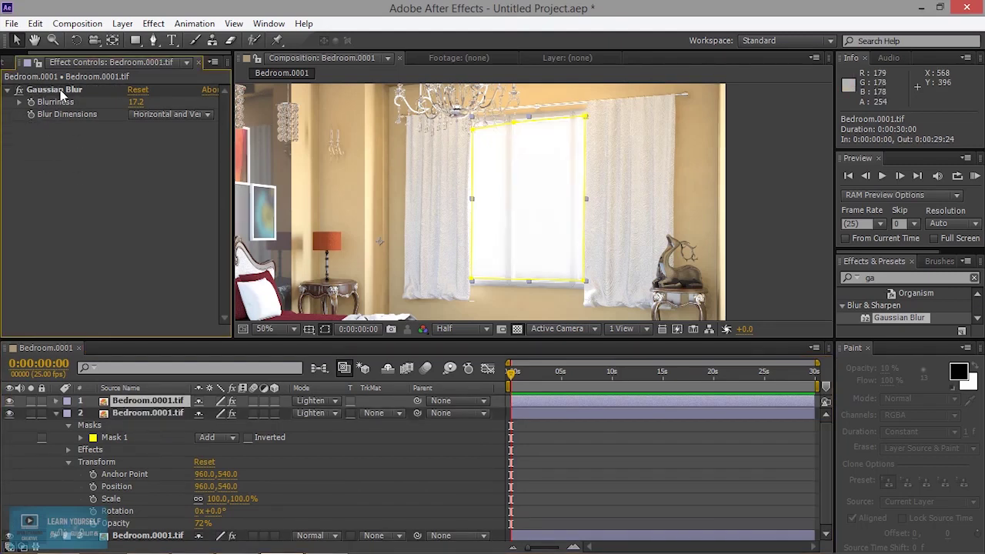
Step: Raise the window copy's Gaussian Blur Blurriness to 63.9 and solo that layer
{"action": "left_click_drag", "start_coordinate": [136, 102], "coordinate": [146, 102]}
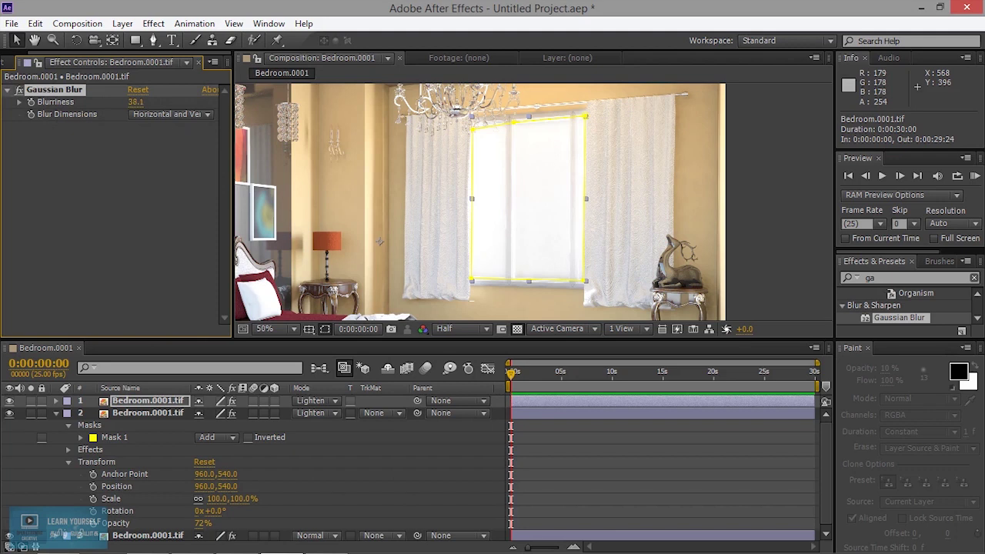
{"action": "left_click_drag", "start_coordinate": [257, 102], "coordinate": [258, 103]}
{"action": "left_click", "coordinate": [30, 401]}
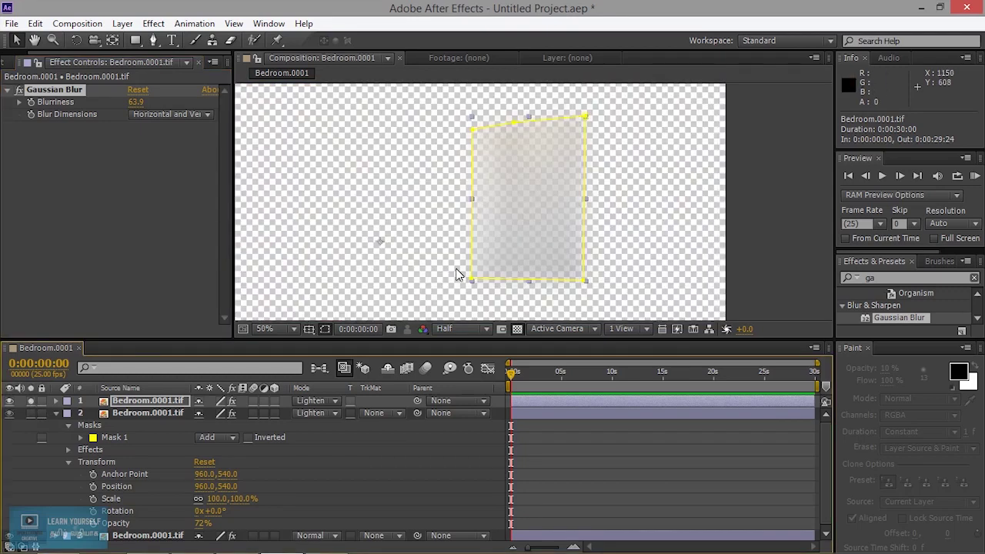
{"action": "key", "text": "comma"}
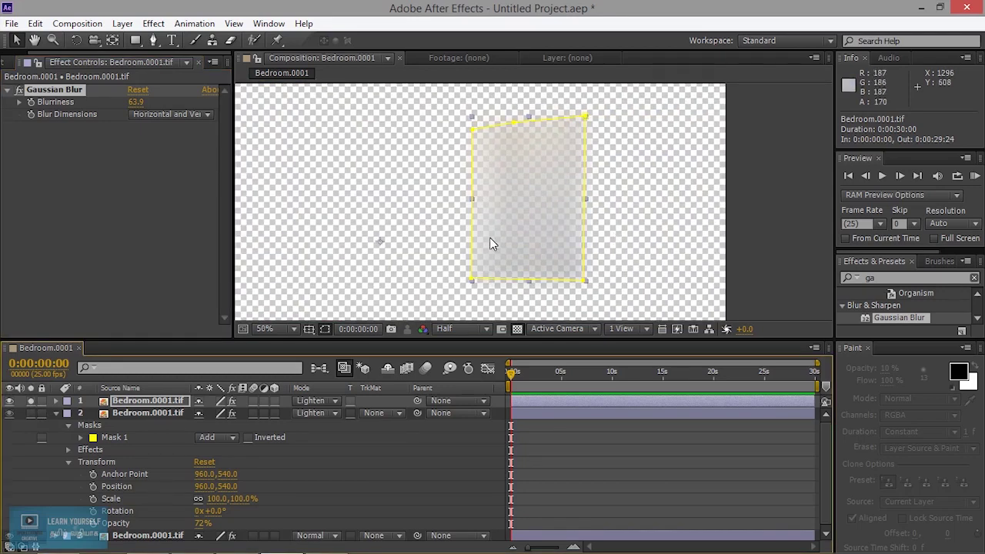
Step: Add a Glow effect with a Glow Radius of 156 to the window copy and turn off the layer's solo
{"action": "left_click", "coordinate": [908, 278]}
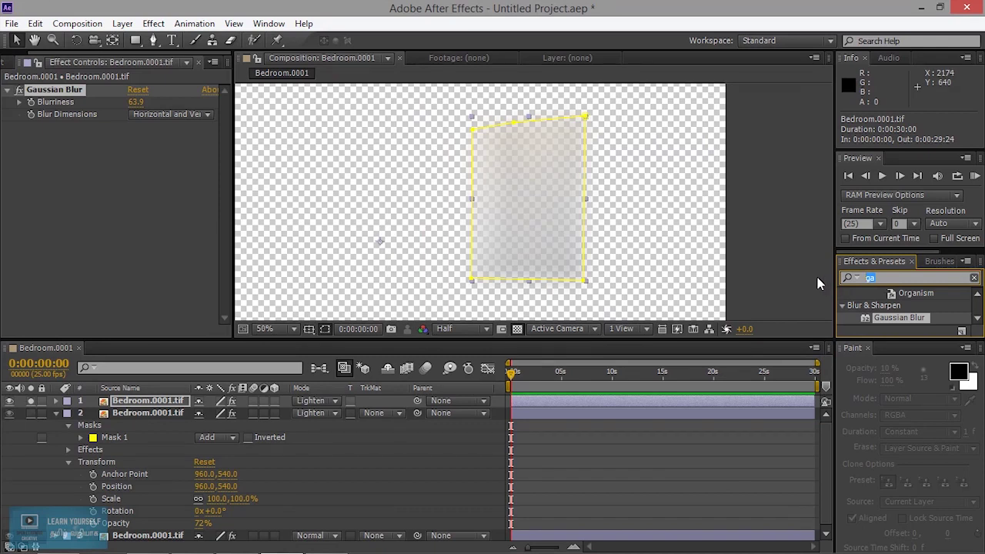
{"action": "type", "text": "glow"}
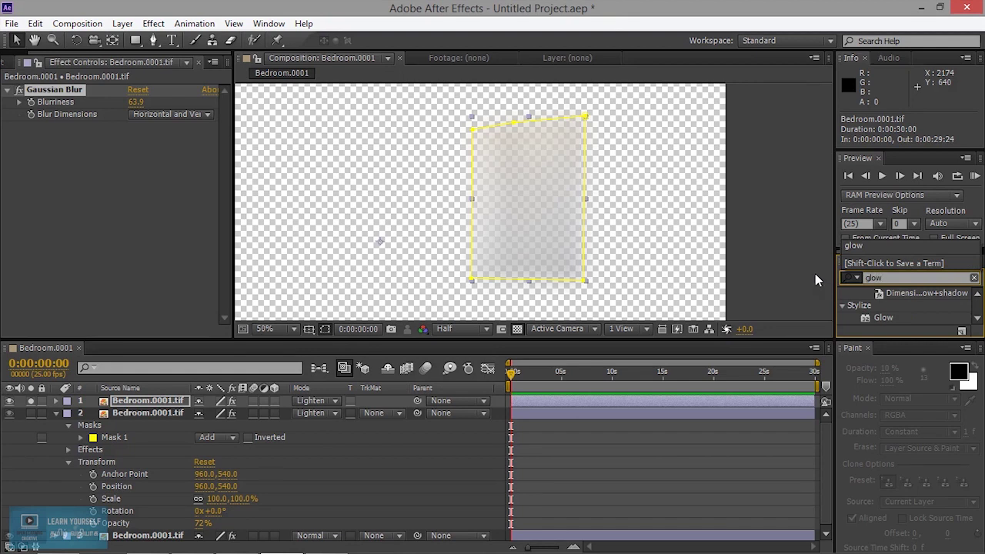
{"action": "left_click_drag", "start_coordinate": [883, 318], "coordinate": [90, 229]}
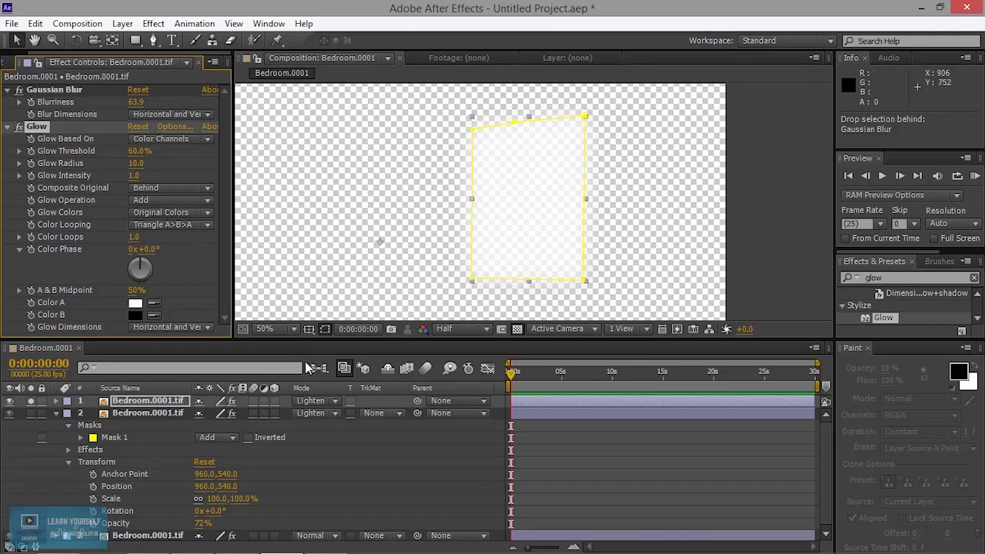
{"action": "left_click", "coordinate": [30, 402]}
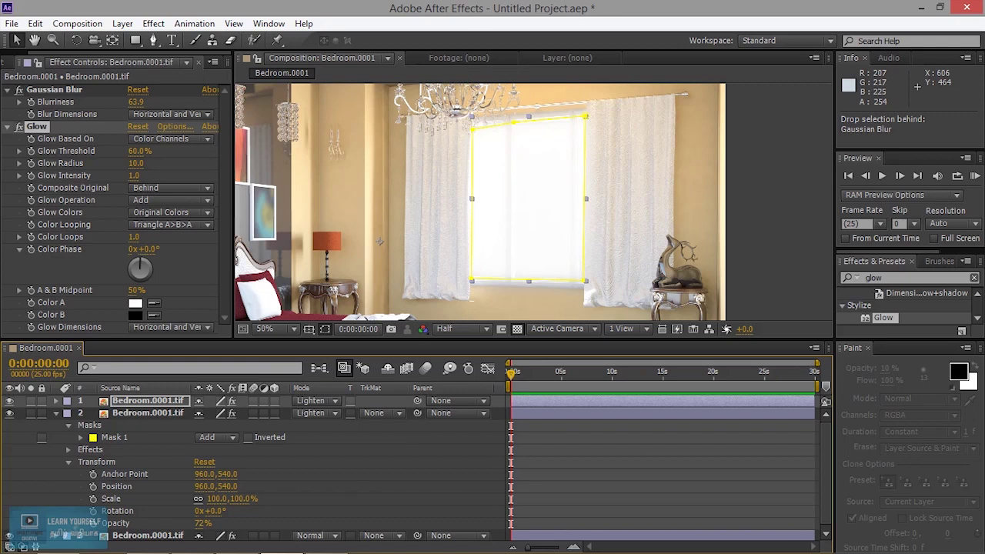
{"action": "left_click_drag", "start_coordinate": [136, 163], "coordinate": [159, 163]}
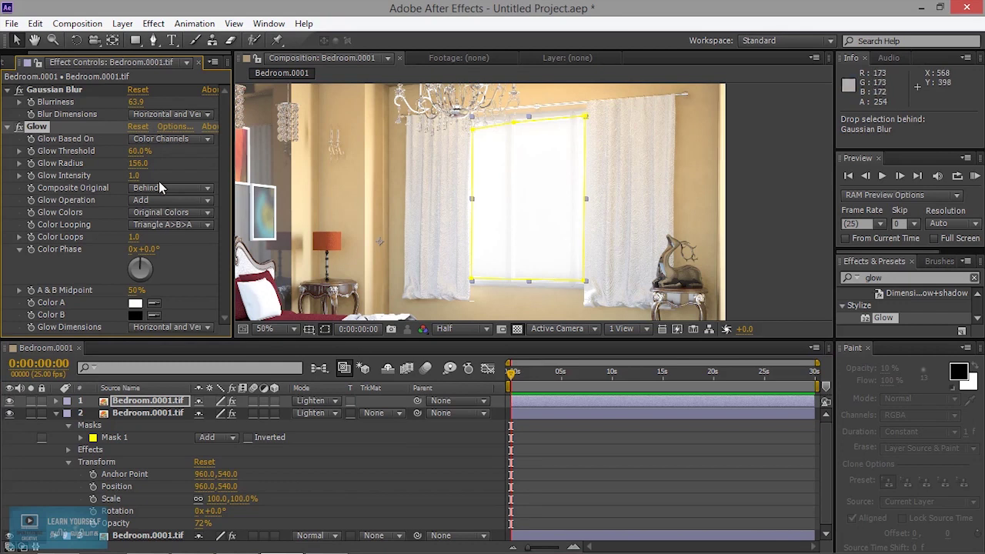
Step: Expand the top window copy's properties and set its blending mode to Soft Light after trying Screen
{"action": "left_click", "coordinate": [154, 414]}
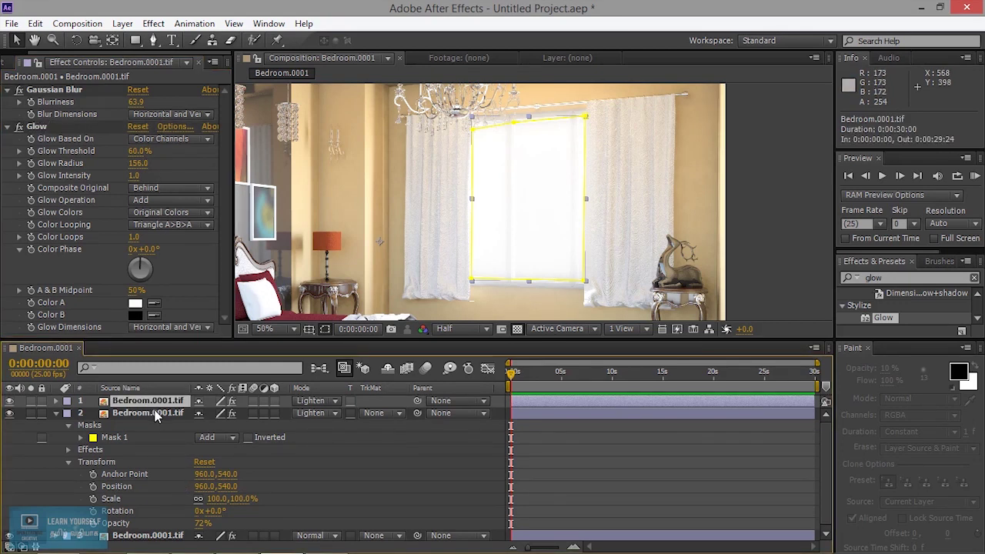
{"action": "left_click", "coordinate": [57, 401]}
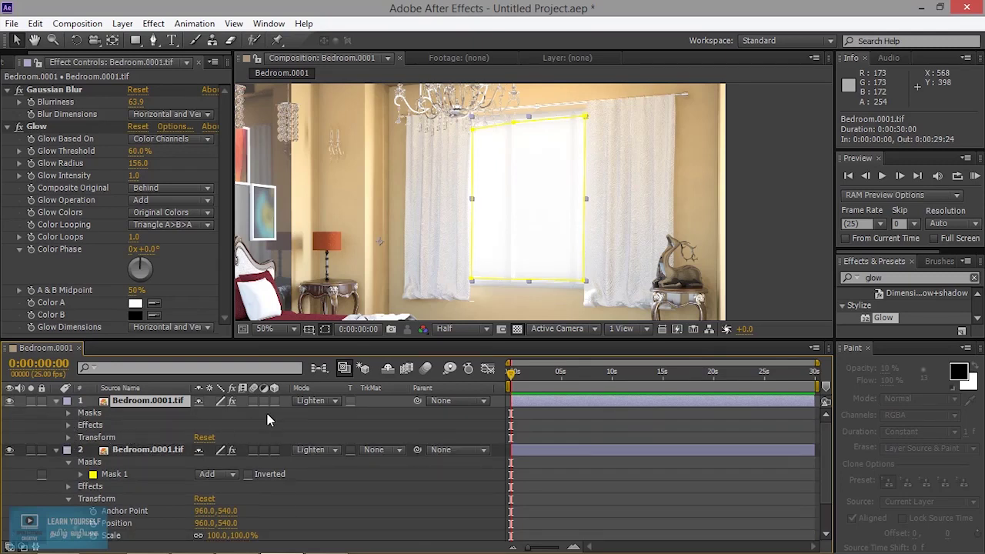
{"action": "left_click", "coordinate": [312, 401]}
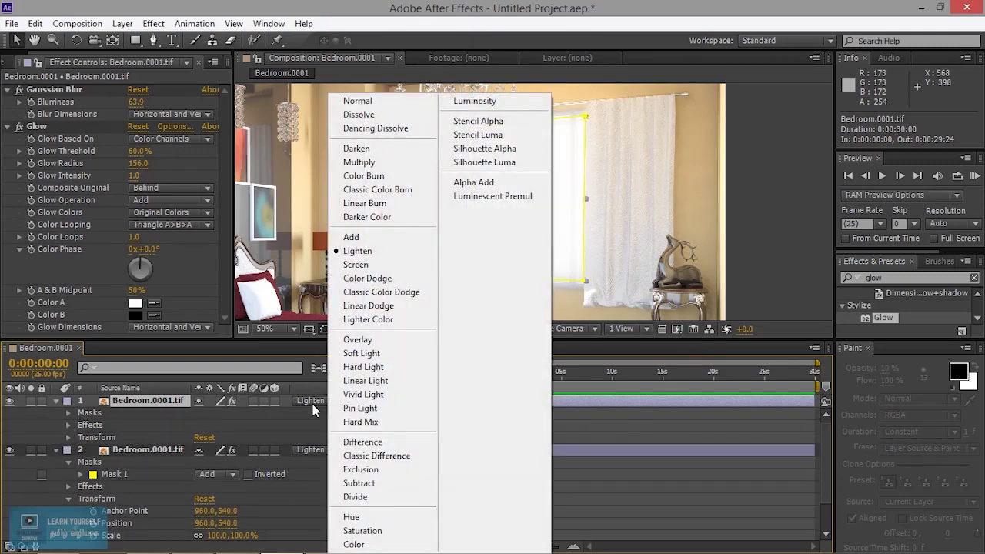
{"action": "left_click", "coordinate": [370, 262]}
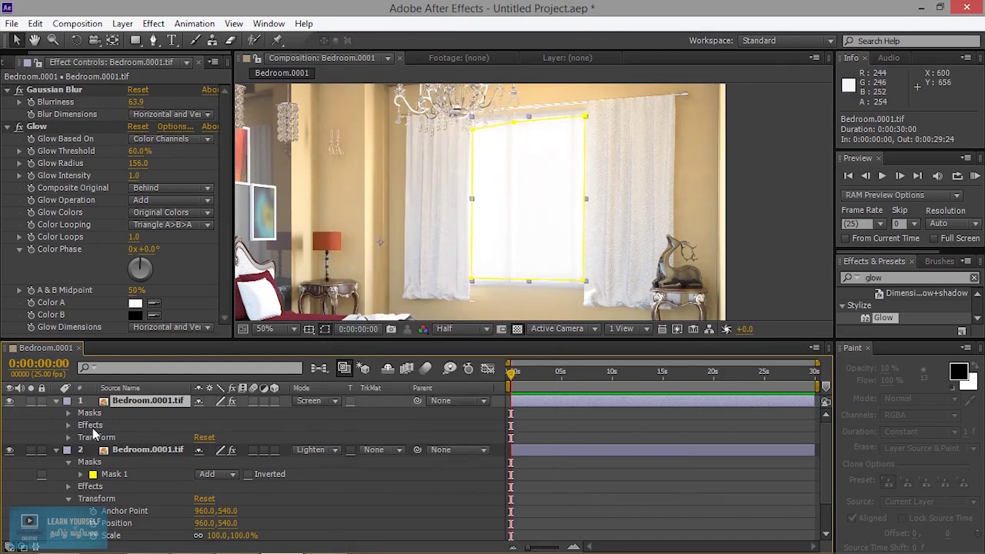
{"action": "left_click", "coordinate": [322, 401]}
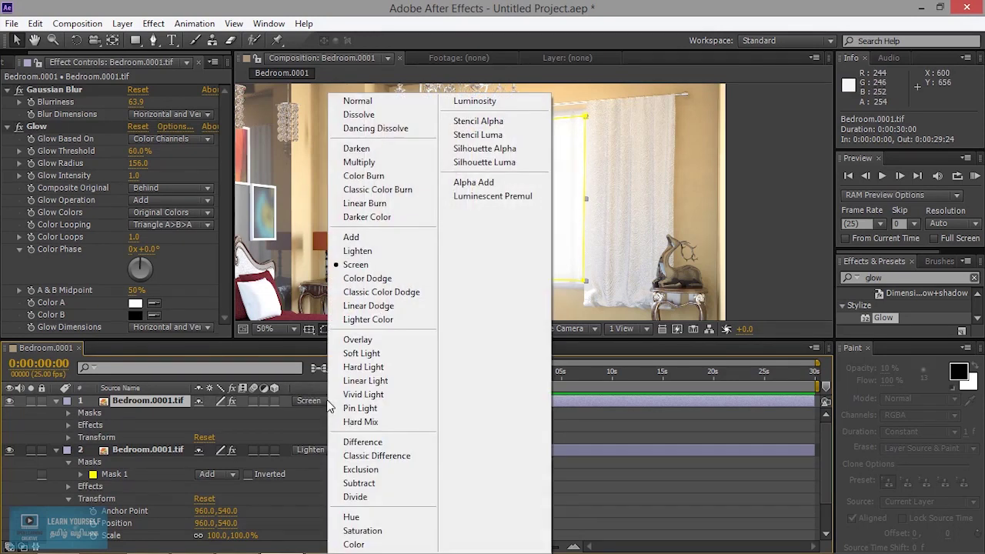
{"action": "left_click", "coordinate": [376, 353]}
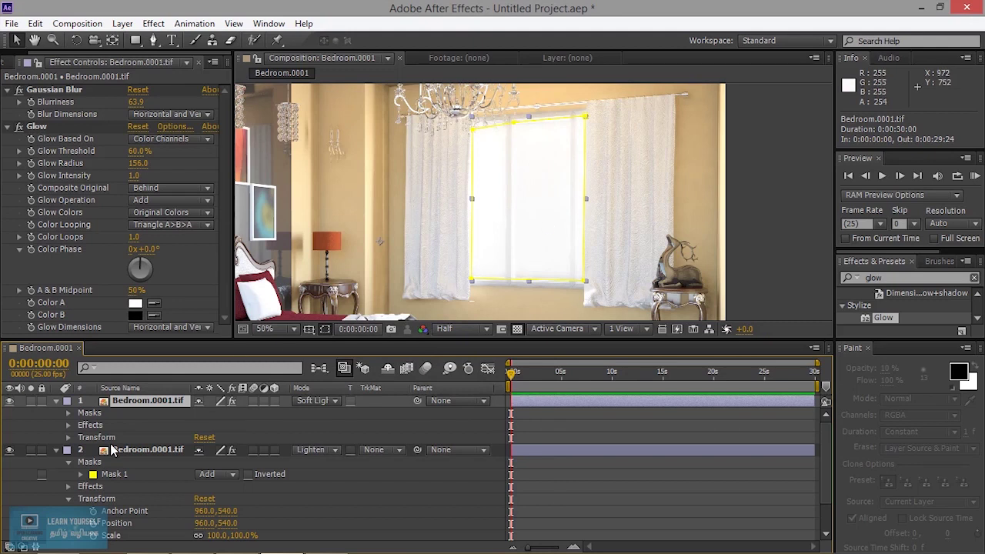
Step: Lower the top window copy's opacity to 45% and collapse the properties of both window layers
{"action": "left_click", "coordinate": [67, 437]}
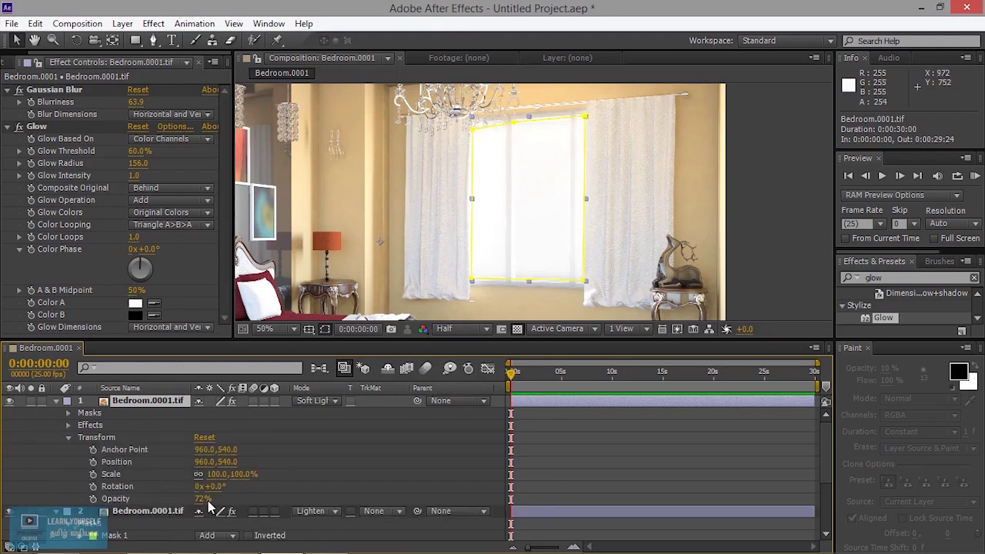
{"action": "left_click_drag", "start_coordinate": [201, 499], "coordinate": [194, 499]}
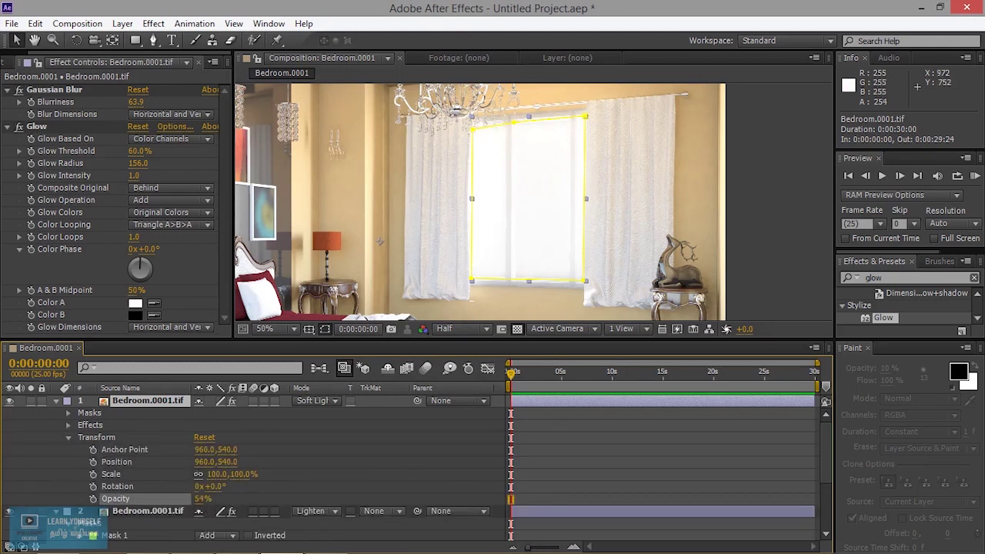
{"action": "left_click", "coordinate": [781, 216]}
{"action": "scroll", "coordinate": [741, 226], "scroll_direction": "down", "scroll_amount": 2}
{"action": "scroll", "coordinate": [741, 225], "scroll_direction": "up", "scroll_amount": 2}
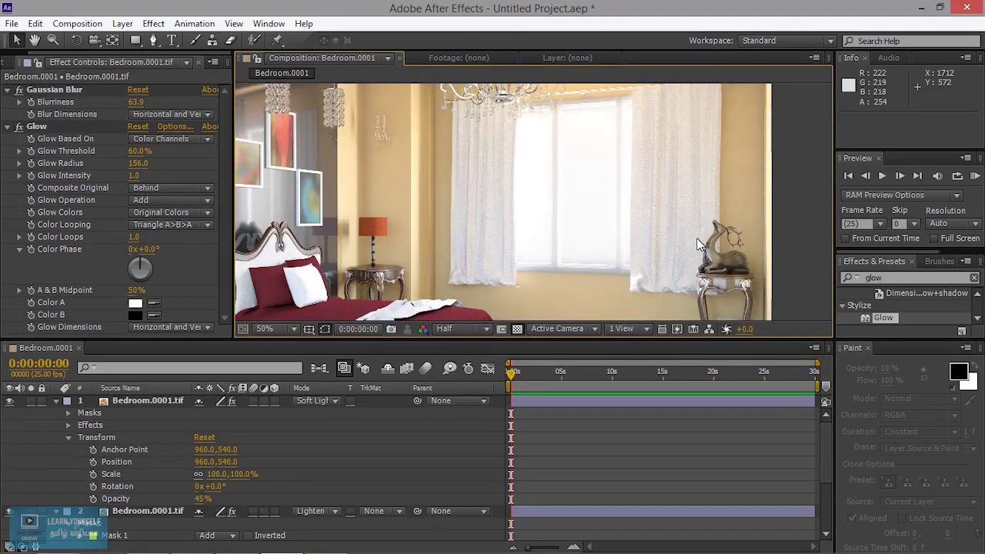
{"action": "left_click", "coordinate": [268, 329]}
{"action": "left_click", "coordinate": [304, 86]}
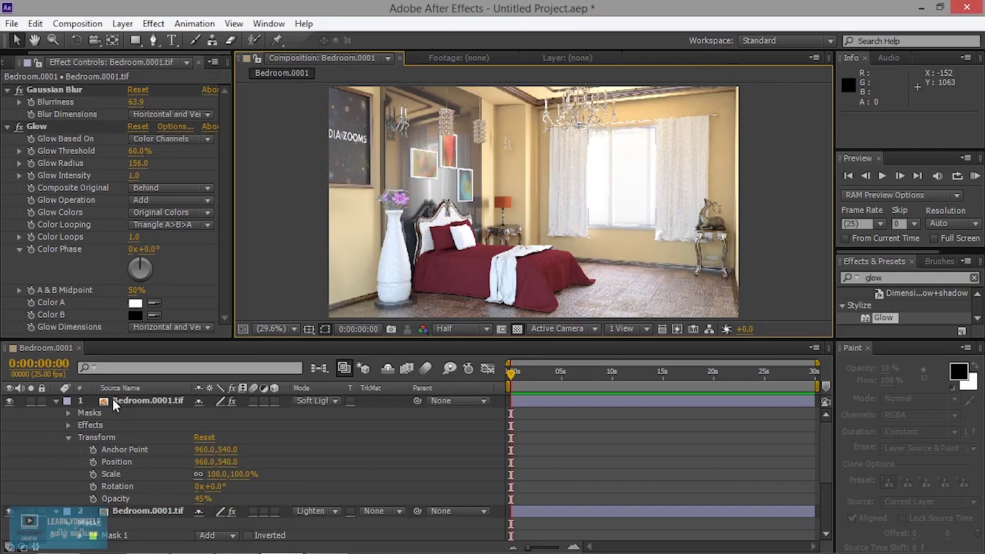
{"action": "left_click", "coordinate": [56, 402]}
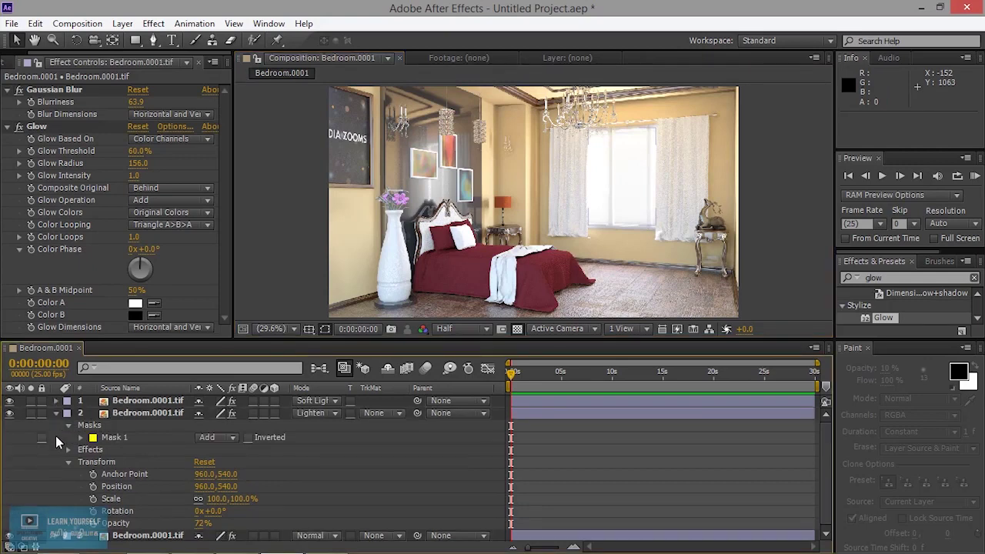
{"action": "left_click", "coordinate": [54, 413]}
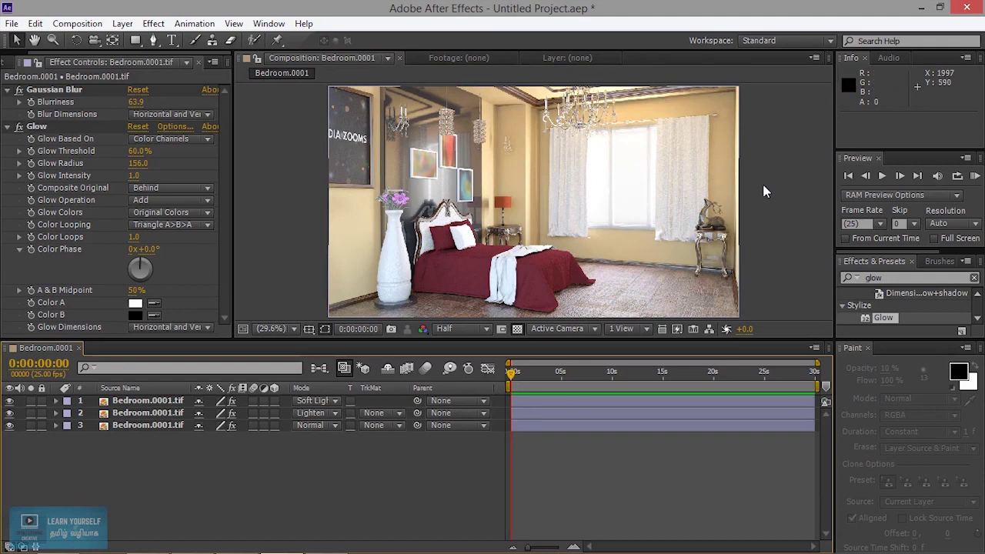
Step: Create a new adjustment layer above all the bedroom layers
{"action": "left_click", "coordinate": [124, 401]}
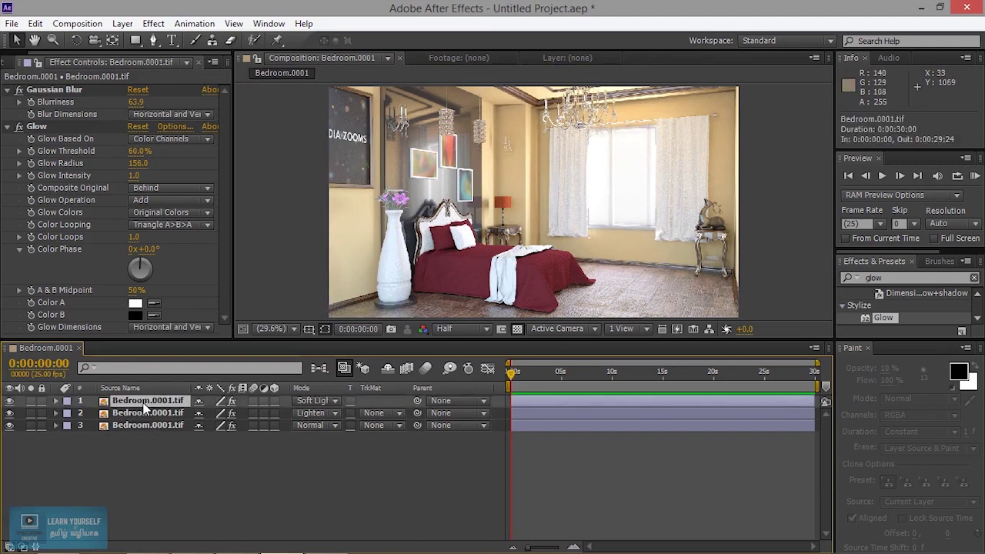
{"action": "left_click", "coordinate": [175, 473]}
{"action": "left_click", "coordinate": [153, 23]}
{"action": "mouse_move", "coordinate": [122, 23]}
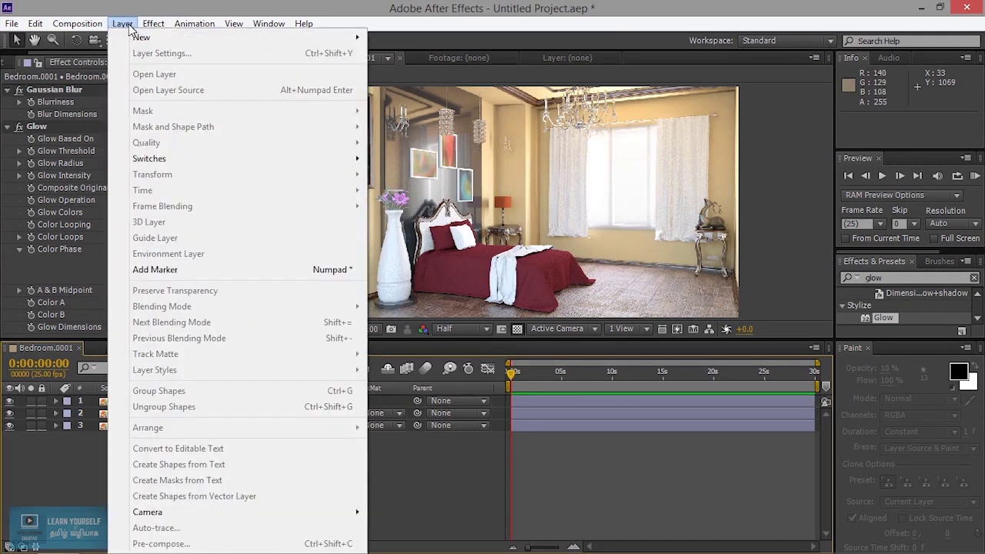
{"action": "mouse_move", "coordinate": [157, 38]}
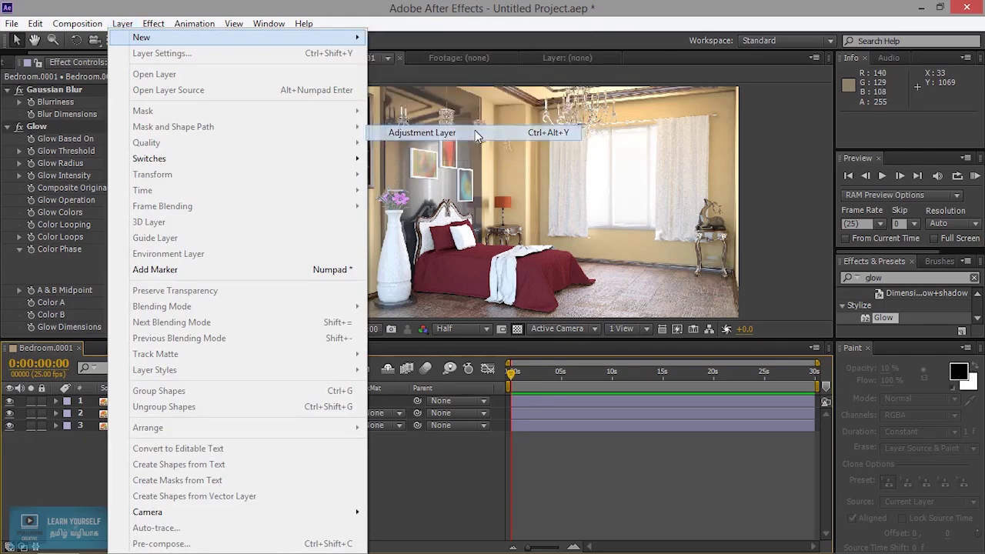
{"action": "left_click", "coordinate": [474, 130]}
Step: Find the Curves effect and apply it to the adjustment layer
{"action": "left_click_drag", "start_coordinate": [891, 278], "coordinate": [761, 282]}
{"action": "type", "text": "c"}
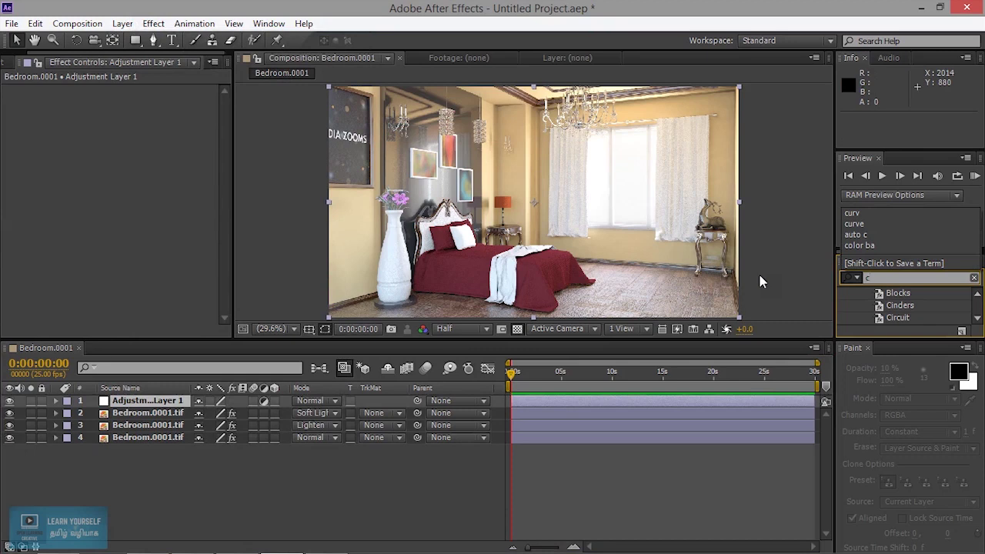
{"action": "type", "text": "urv"}
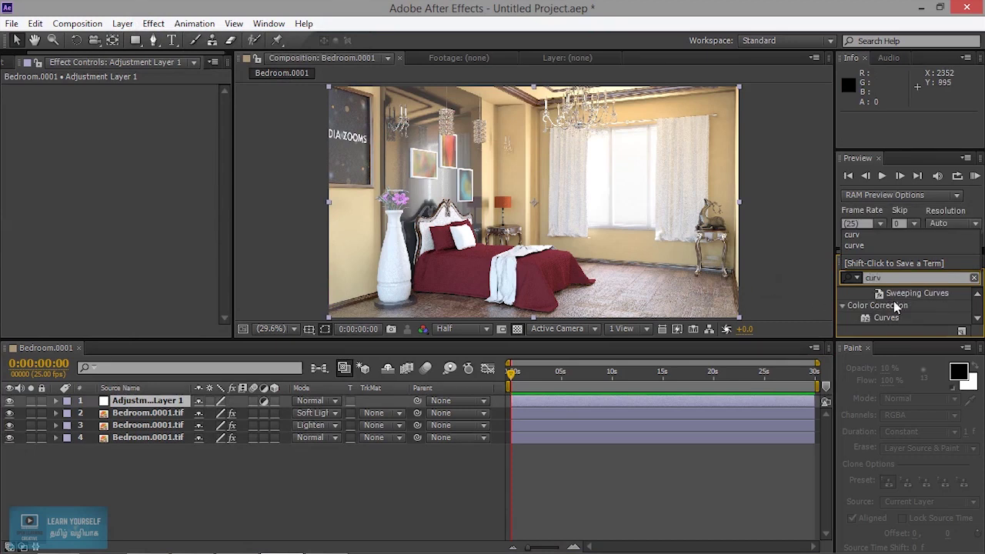
{"action": "left_click_drag", "start_coordinate": [893, 316], "coordinate": [123, 405]}
Step: Shape the RGB curve into a gentle S by raising the highlights slightly and lowering the shadows
{"action": "left_click_drag", "start_coordinate": [120, 164], "coordinate": [114, 153]}
{"action": "left_click_drag", "start_coordinate": [68, 201], "coordinate": [73, 213]}
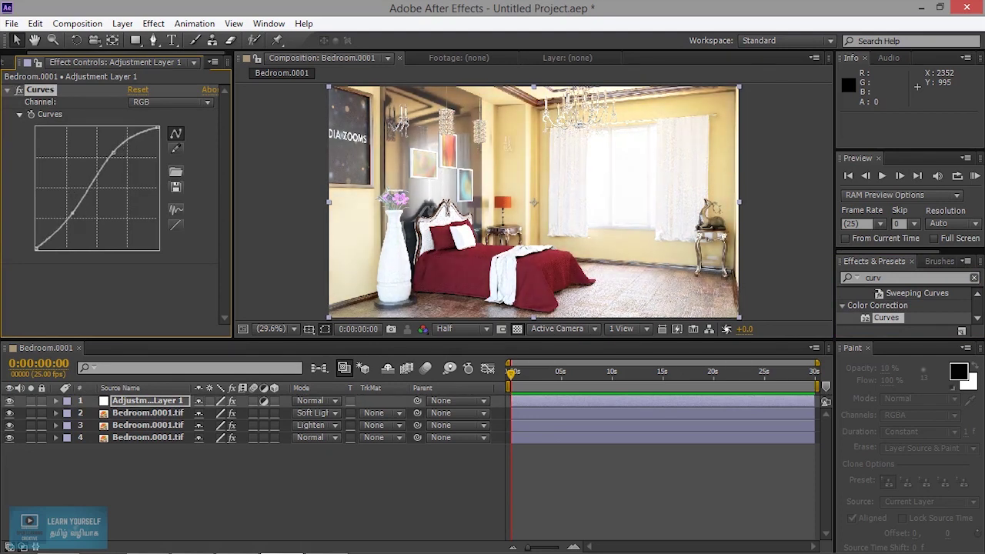
{"action": "left_click_drag", "start_coordinate": [114, 153], "coordinate": [119, 158]}
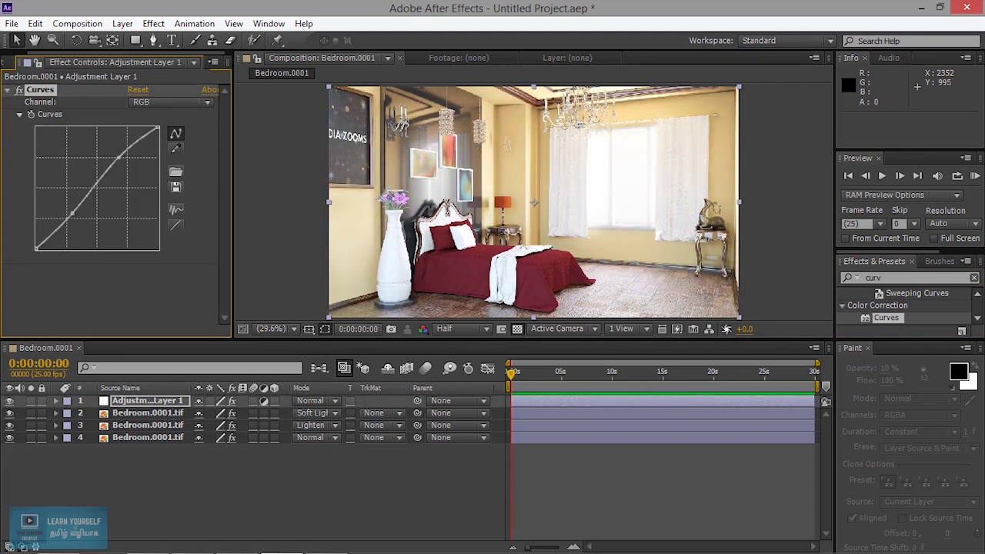
{"action": "left_click_drag", "start_coordinate": [72, 213], "coordinate": [71, 216]}
{"action": "scroll", "coordinate": [511, 230], "scroll_direction": "up", "scroll_amount": 5}
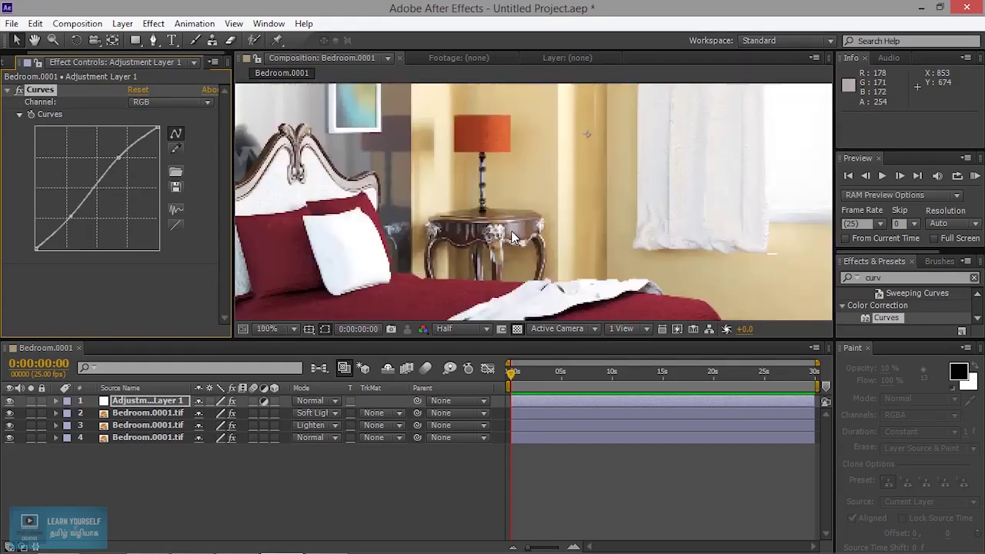
{"action": "scroll", "coordinate": [511, 230], "scroll_direction": "down", "scroll_amount": 4}
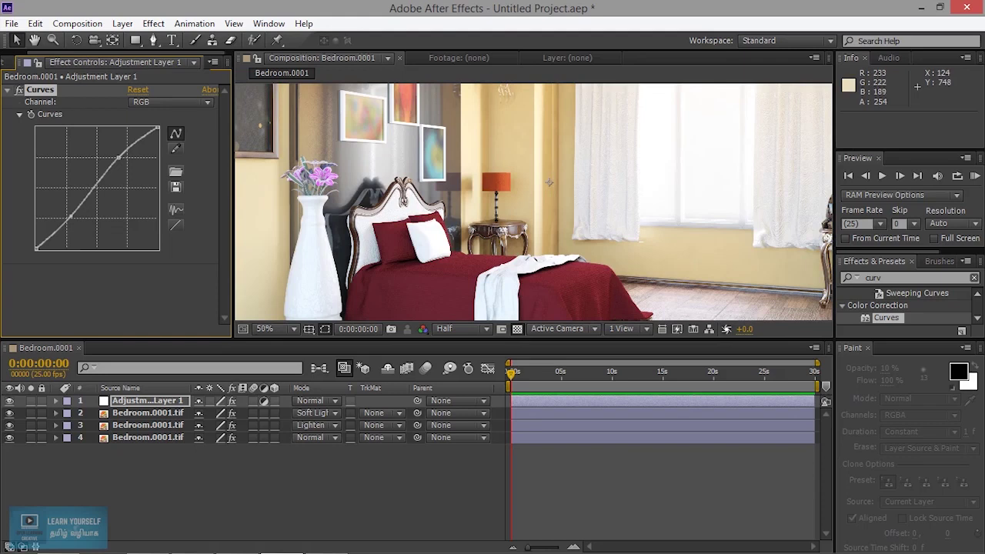
Step: Add the unused white shading pass Bedroom.0001.tif to the composition above the adjustment layer
{"action": "left_click", "coordinate": [9, 61]}
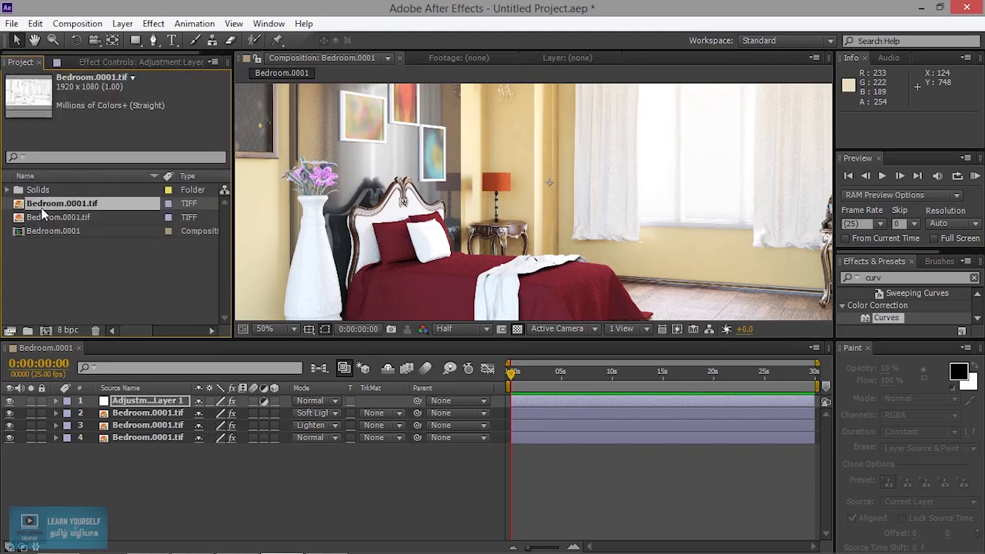
{"action": "left_click_drag", "start_coordinate": [48, 219], "coordinate": [75, 215]}
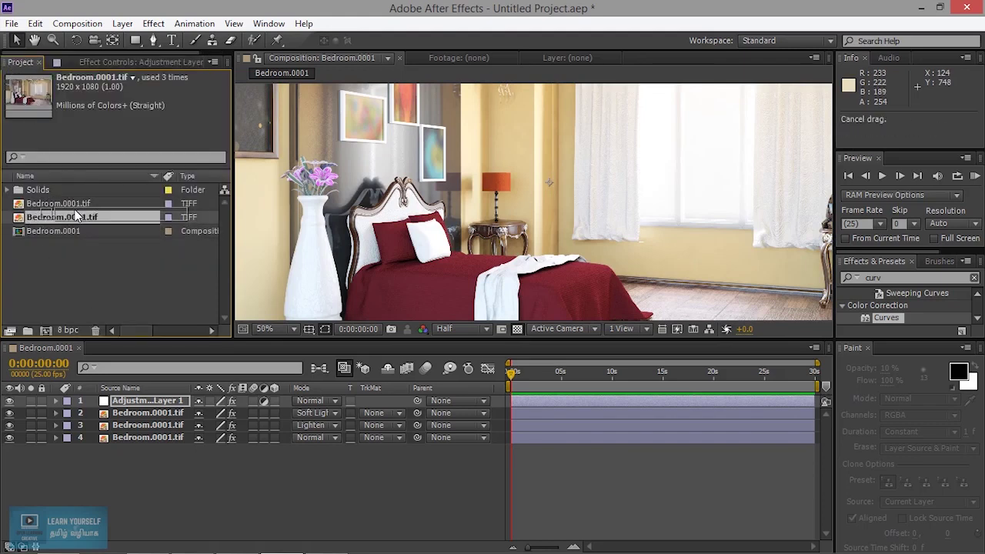
{"action": "left_click", "coordinate": [65, 204]}
{"action": "left_click_drag", "start_coordinate": [66, 206], "coordinate": [112, 402]}
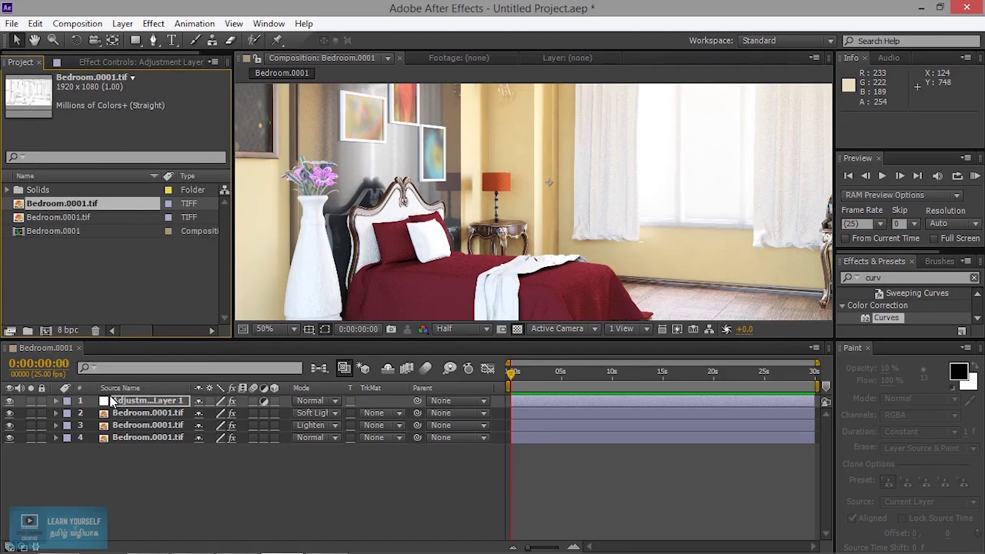
{"action": "left_click_drag", "start_coordinate": [63, 206], "coordinate": [86, 405]}
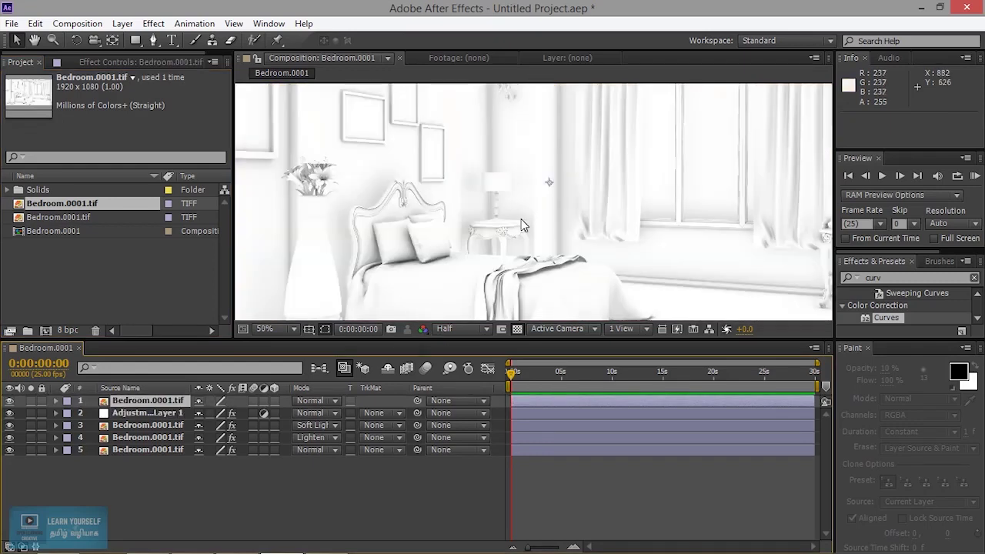
Step: Set the white shading pass layer's blending mode to Multiply
{"action": "scroll", "coordinate": [527, 243], "scroll_direction": "down", "scroll_amount": 2}
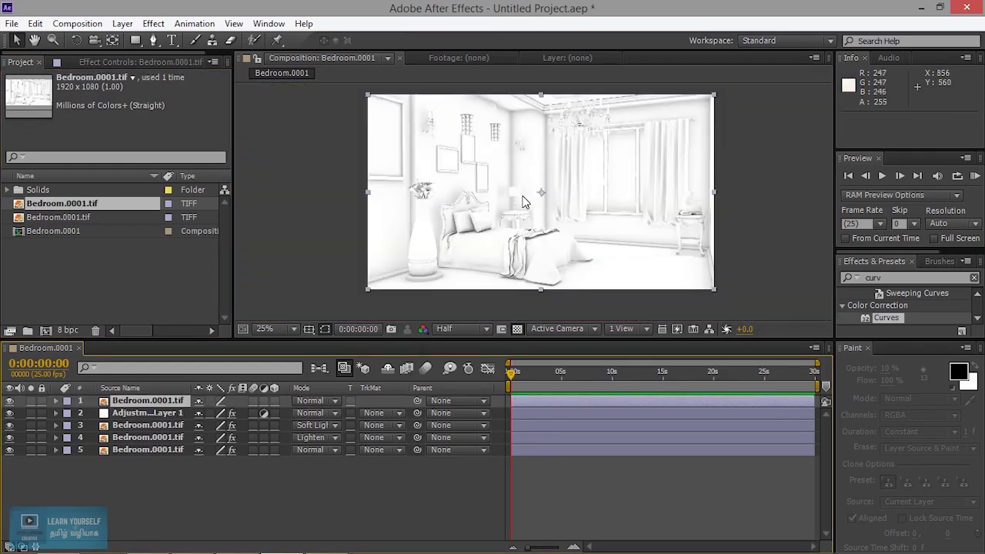
{"action": "scroll", "coordinate": [525, 202], "scroll_direction": "up", "scroll_amount": 3}
{"action": "scroll", "coordinate": [442, 249], "scroll_direction": "down", "scroll_amount": 2}
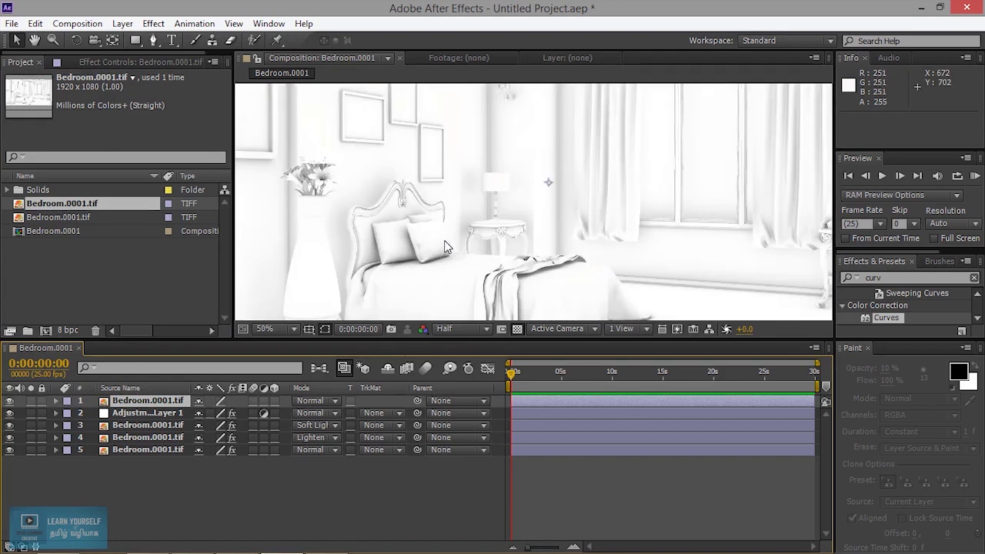
{"action": "left_click", "coordinate": [326, 403]}
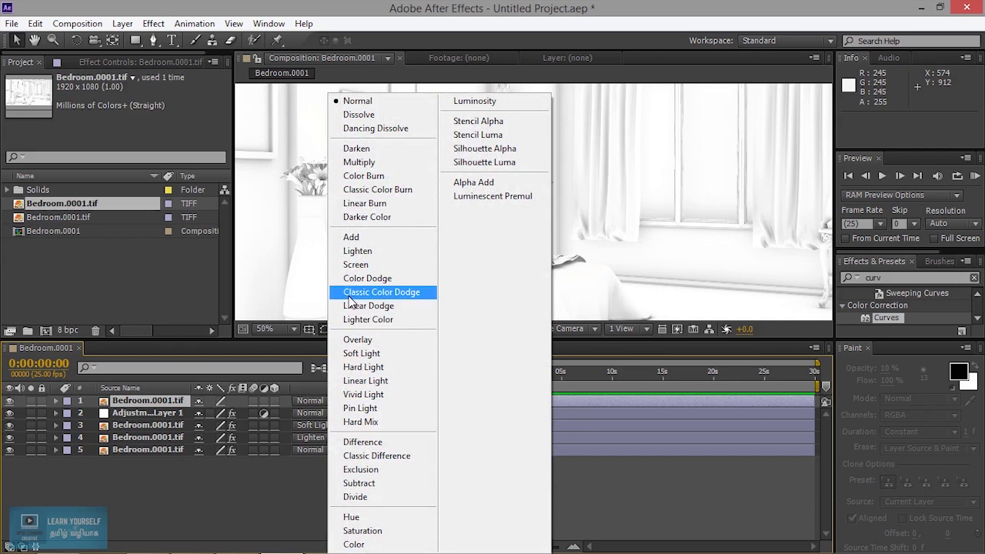
{"action": "left_click", "coordinate": [360, 161]}
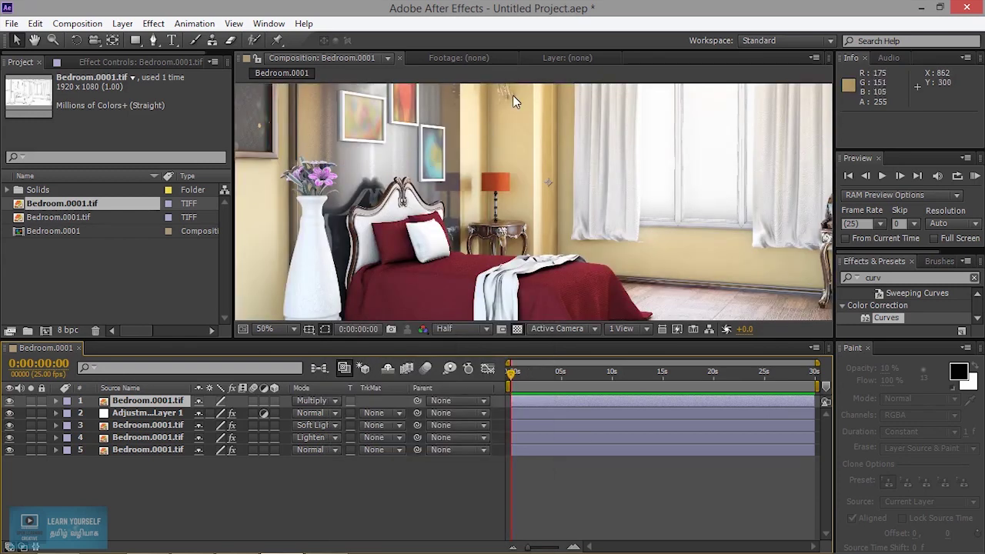
Step: Examine the multiplied shading around the lamp, ceiling and bed, comparing the image with the shading pass layer hidden and shown
{"action": "scroll", "coordinate": [477, 195], "scroll_direction": "up", "scroll_amount": 2}
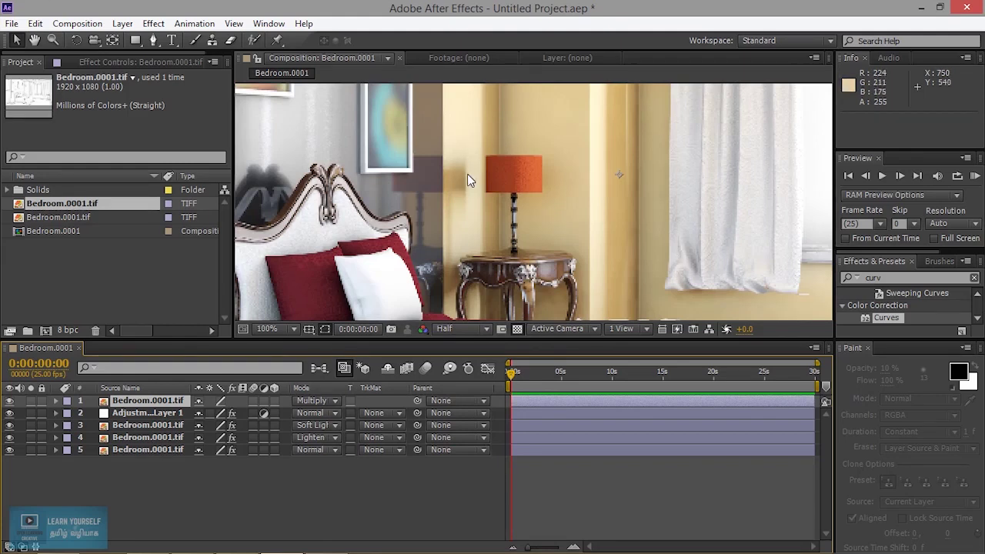
{"action": "scroll", "coordinate": [467, 174], "scroll_direction": "down", "scroll_amount": 3}
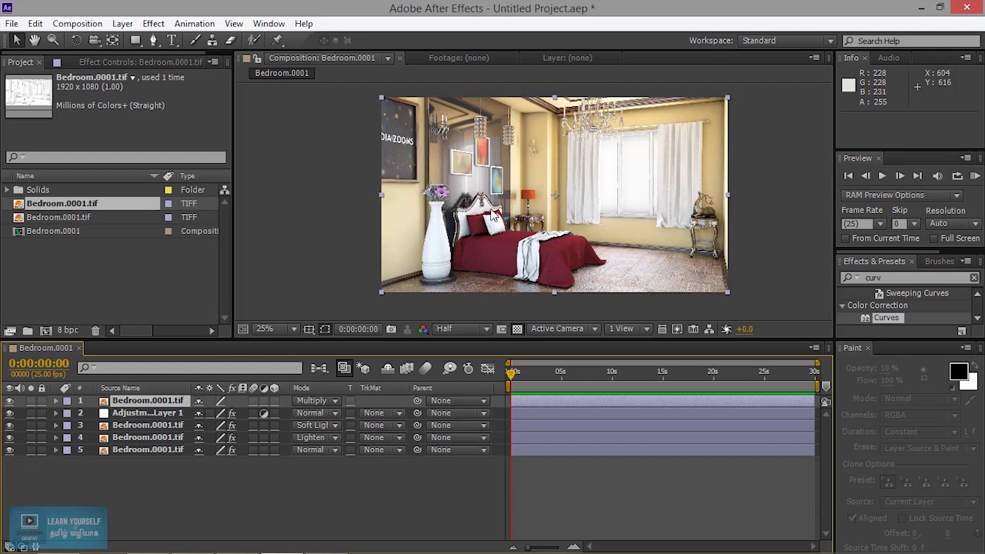
{"action": "scroll", "coordinate": [474, 185], "scroll_direction": "up", "scroll_amount": 1}
{"action": "scroll", "coordinate": [489, 179], "scroll_direction": "down", "scroll_amount": 1}
{"action": "scroll", "coordinate": [516, 177], "scroll_direction": "up", "scroll_amount": 3}
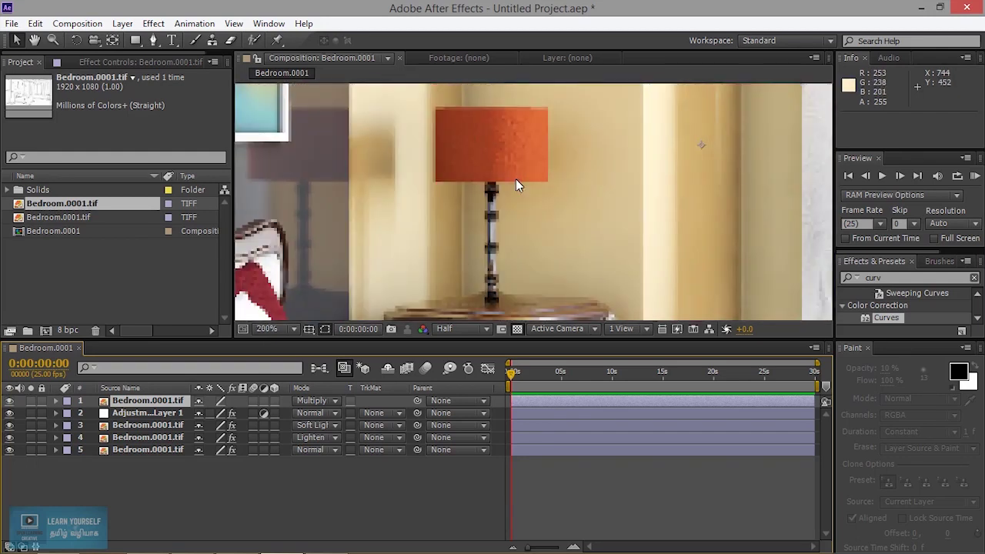
{"action": "left_click_drag", "start_coordinate": [506, 154], "coordinate": [487, 343]}
{"action": "left_click_drag", "start_coordinate": [494, 185], "coordinate": [454, 278]}
{"action": "left_click_drag", "start_coordinate": [523, 165], "coordinate": [520, 197]}
{"action": "left_click", "coordinate": [9, 401]}
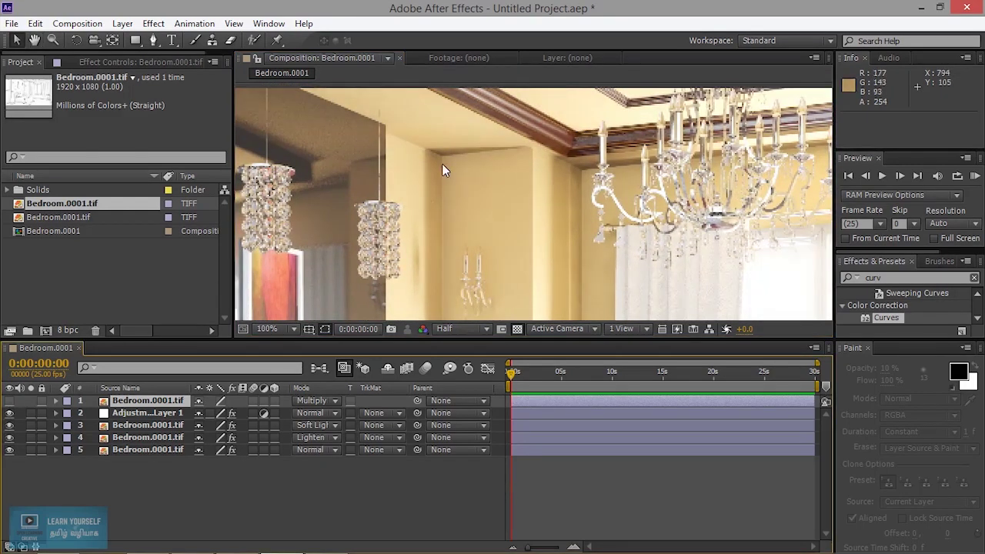
{"action": "left_click", "coordinate": [10, 401]}
{"action": "left_click", "coordinate": [10, 400]}
{"action": "left_click", "coordinate": [10, 401]}
{"action": "scroll", "coordinate": [587, 205], "scroll_direction": "down", "scroll_amount": 3}
{"action": "scroll", "coordinate": [587, 205], "scroll_direction": "up", "scroll_amount": 3}
{"action": "left_click_drag", "start_coordinate": [557, 255], "coordinate": [567, 148]}
{"action": "key", "text": "ctrl+z"}
{"action": "left_click_drag", "start_coordinate": [475, 314], "coordinate": [560, 6]}
Step: Reduce the shading pass layer's opacity to 62%, fit the whole image in the viewer and collapse the layer's properties
{"action": "left_click", "coordinate": [56, 401]}
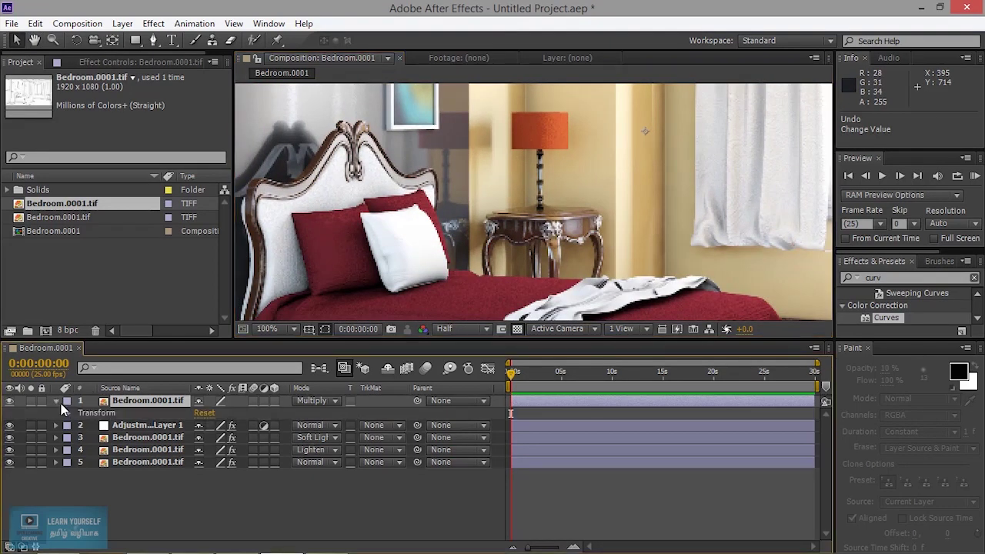
{"action": "left_click", "coordinate": [68, 413]}
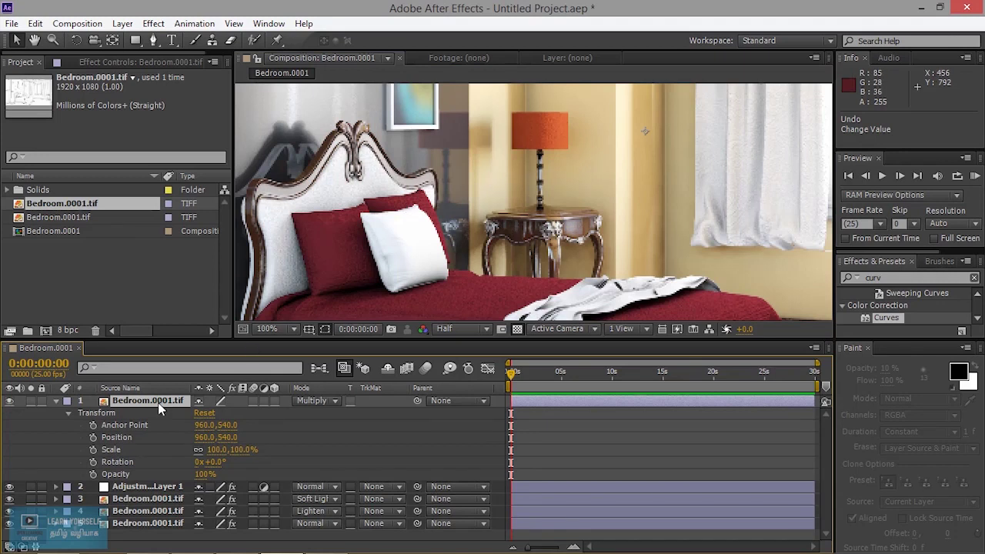
{"action": "left_click_drag", "start_coordinate": [205, 474], "coordinate": [188, 474]}
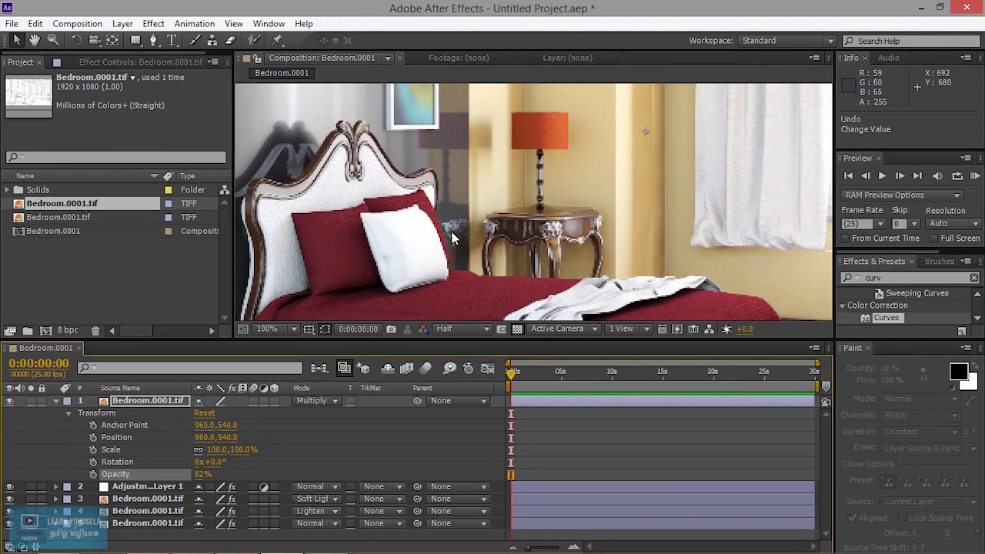
{"action": "scroll", "coordinate": [452, 239], "scroll_direction": "down", "scroll_amount": 3}
{"action": "scroll", "coordinate": [453, 238], "scroll_direction": "up", "scroll_amount": 1}
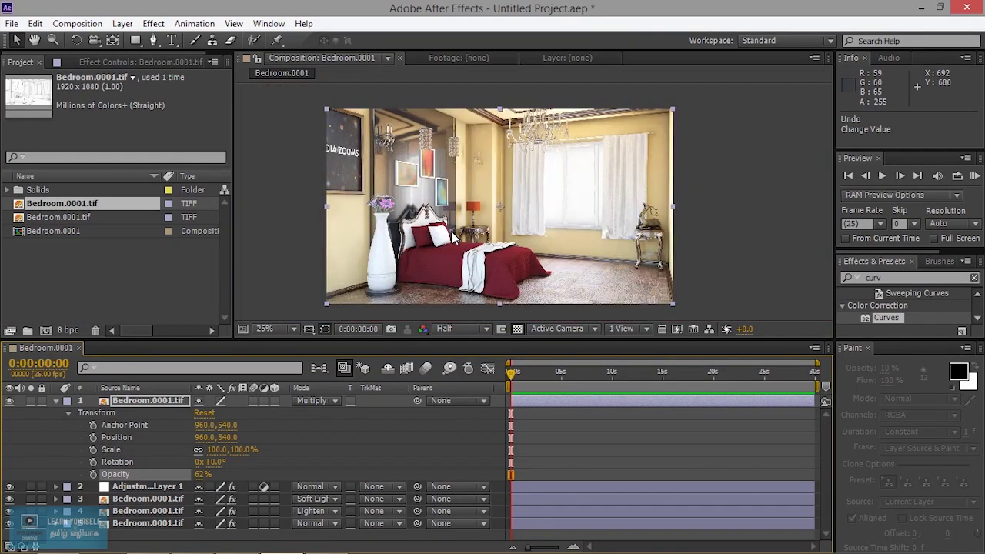
{"action": "left_click", "coordinate": [698, 215]}
{"action": "scroll", "coordinate": [698, 215], "scroll_direction": "up", "scroll_amount": 2}
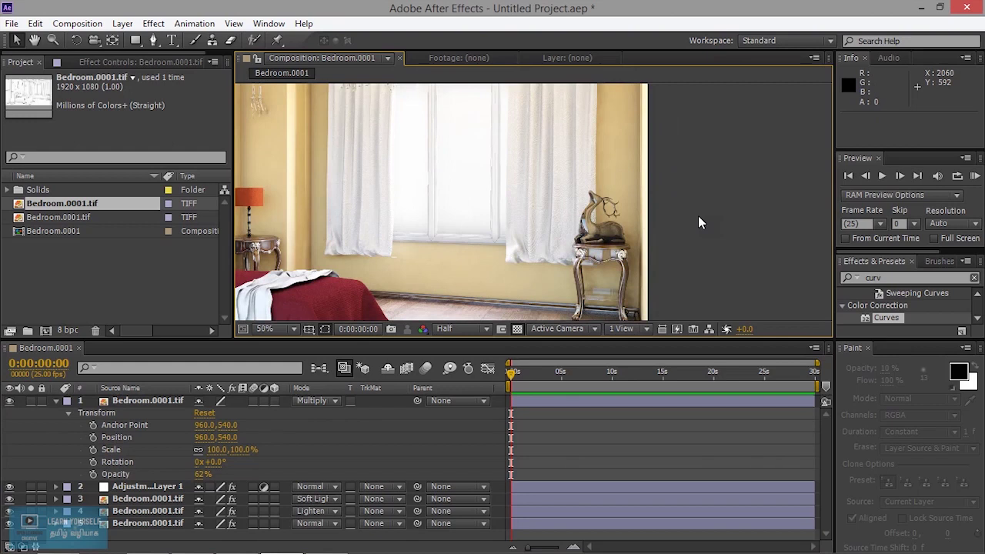
{"action": "scroll", "coordinate": [698, 216], "scroll_direction": "down", "scroll_amount": 1}
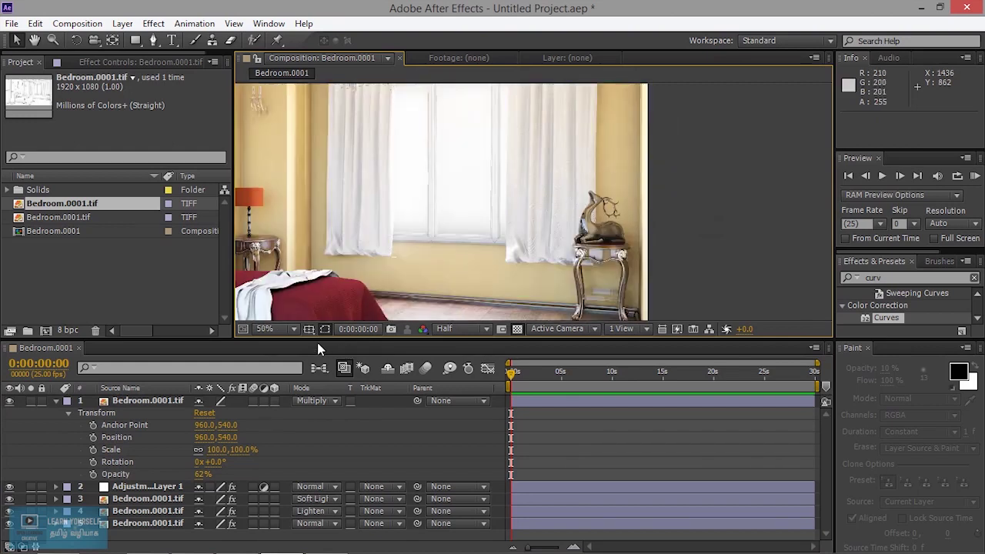
{"action": "left_click", "coordinate": [266, 328]}
{"action": "left_click", "coordinate": [301, 85]}
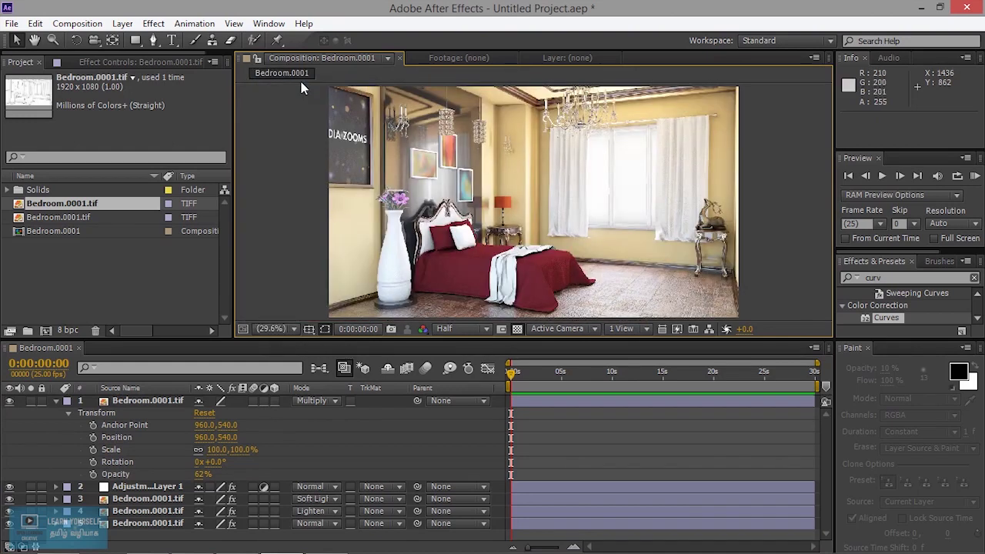
{"action": "left_click", "coordinate": [57, 401]}
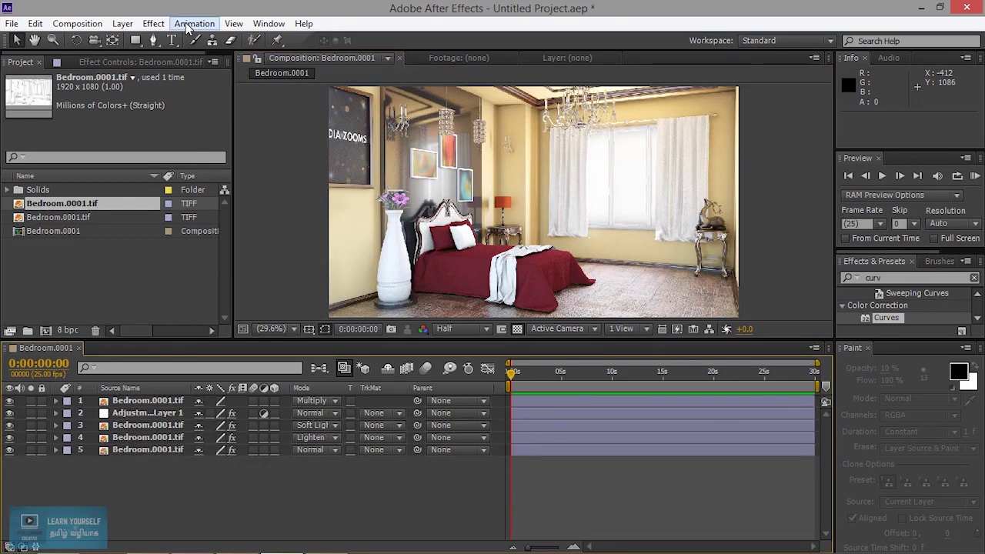
Step: Create a second adjustment layer above the multiplied shading pass
{"action": "left_click", "coordinate": [153, 23]}
{"action": "mouse_move", "coordinate": [123, 29]}
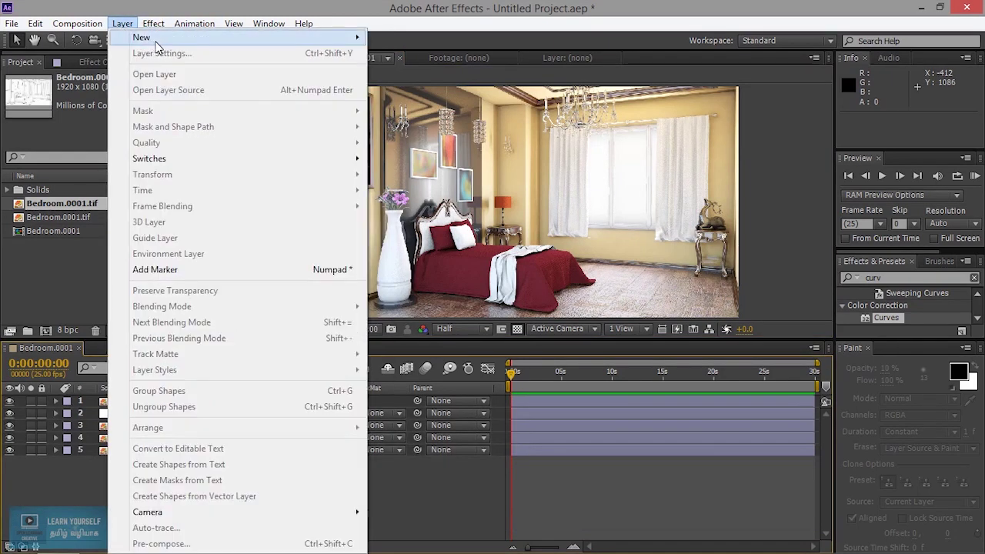
{"action": "mouse_move", "coordinate": [308, 38]}
{"action": "left_click", "coordinate": [408, 132]}
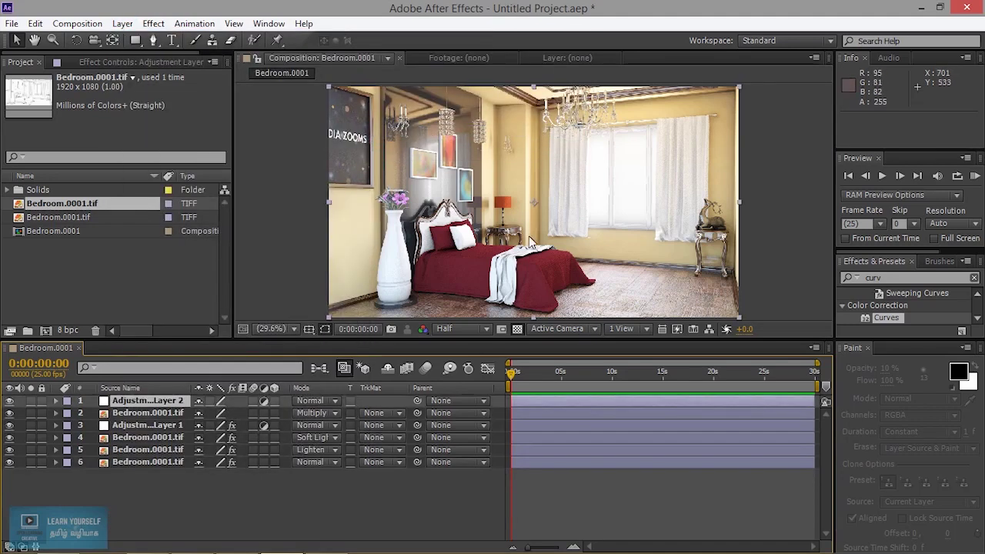
Step: Apply a Photo Filter effect to the new adjustment layer, using Cooling Filter (LBB) with a density of 6%
{"action": "left_click", "coordinate": [892, 277]}
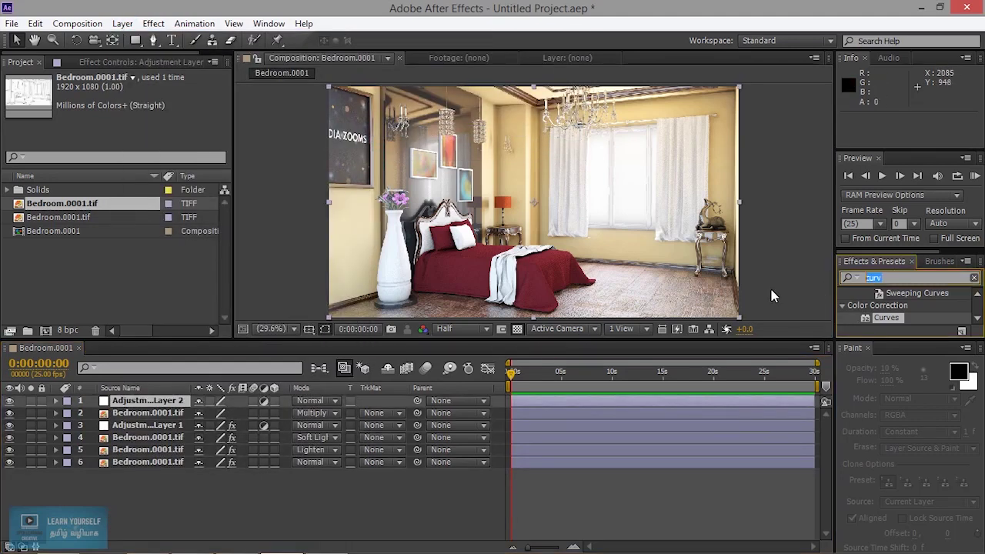
{"action": "type", "text": "photo"}
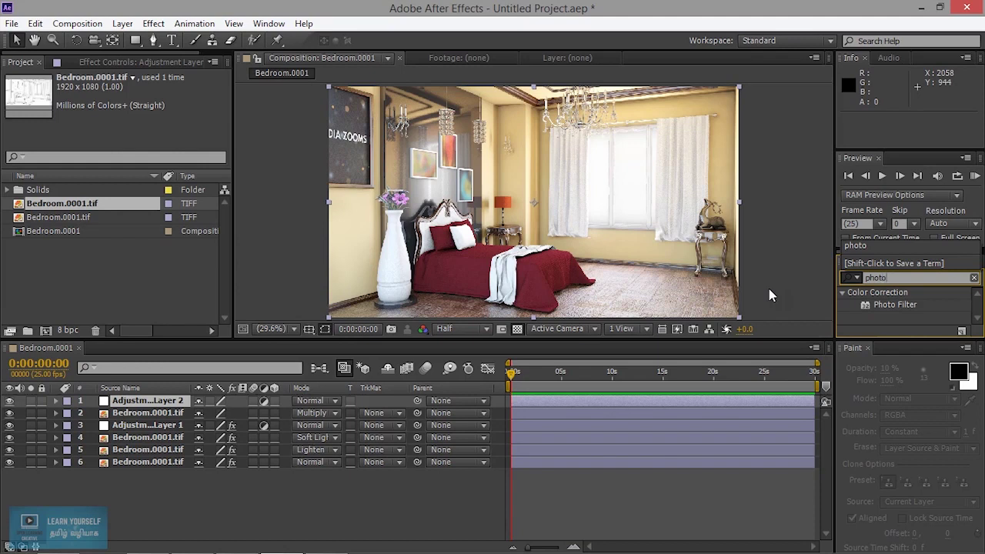
{"action": "left_click_drag", "start_coordinate": [897, 306], "coordinate": [149, 402]}
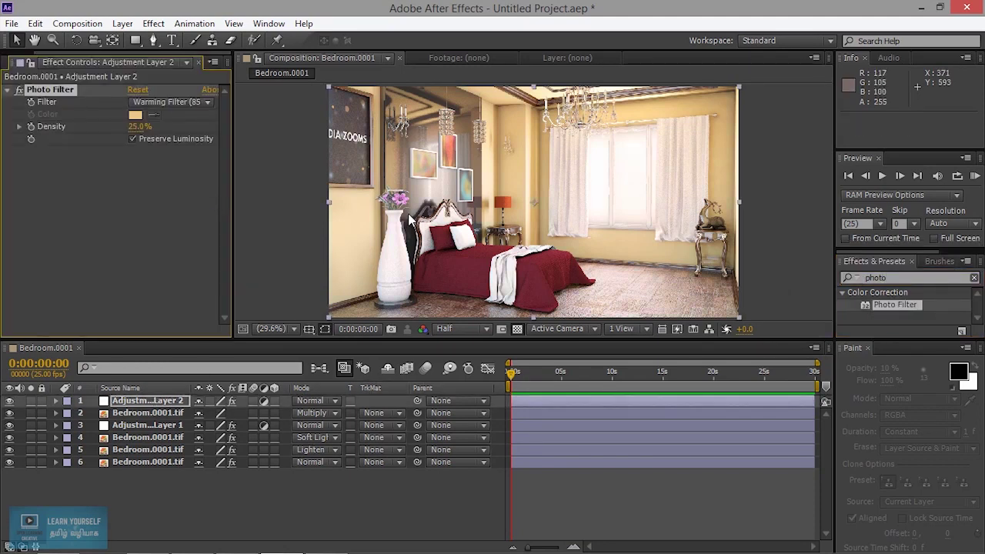
{"action": "left_click", "coordinate": [170, 102]}
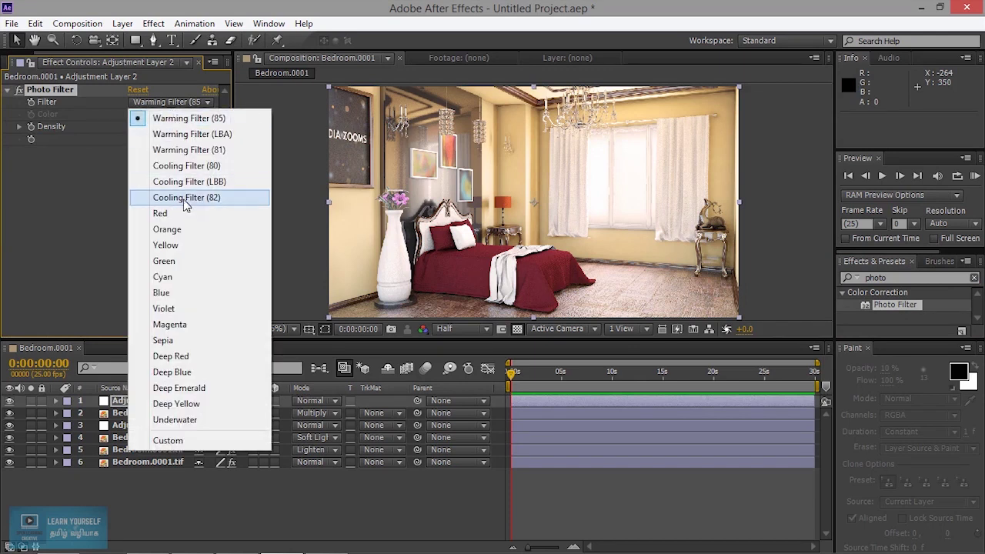
{"action": "left_click", "coordinate": [189, 183]}
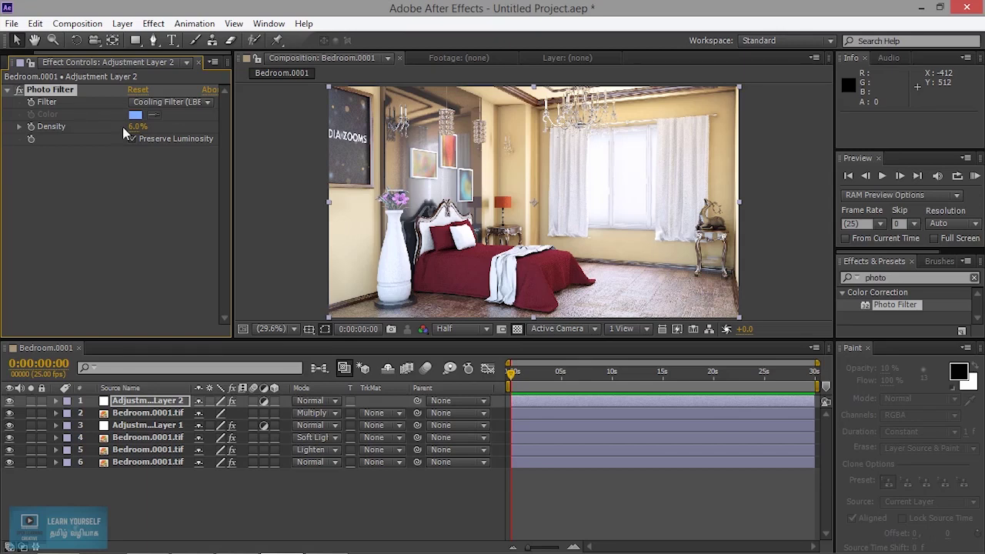
Step: Add a Vibrance effect after the Photo Filter on the top adjustment layer, with Vibrance 28 and Saturation 21
{"action": "left_click", "coordinate": [912, 277]}
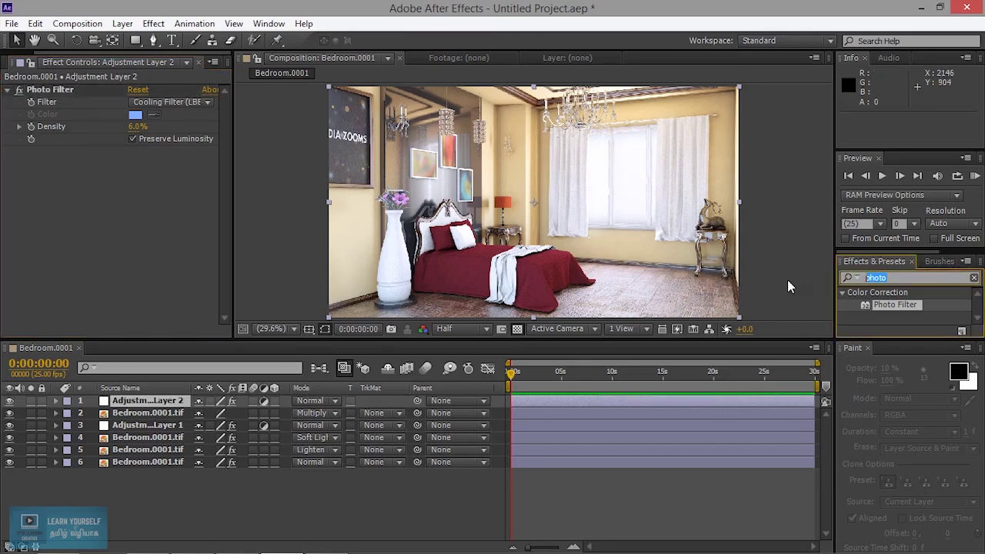
{"action": "type", "text": "vib"}
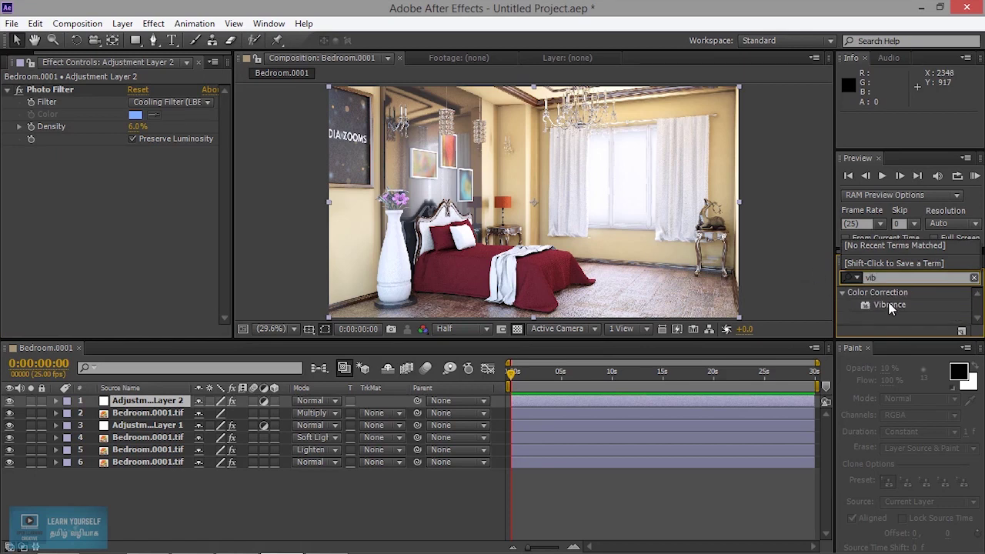
{"action": "left_click_drag", "start_coordinate": [888, 305], "coordinate": [136, 214]}
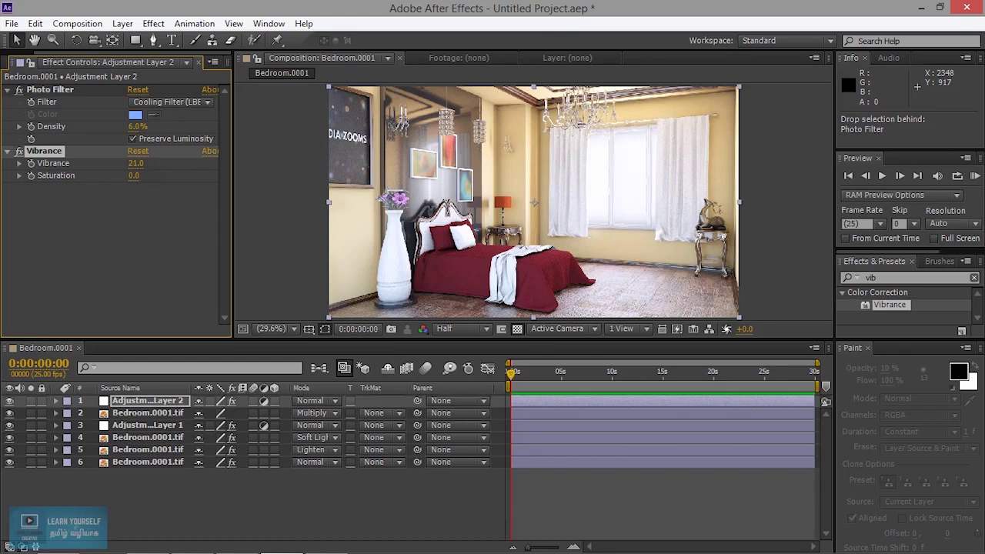
{"action": "left_click_drag", "start_coordinate": [134, 176], "coordinate": [146, 176]}
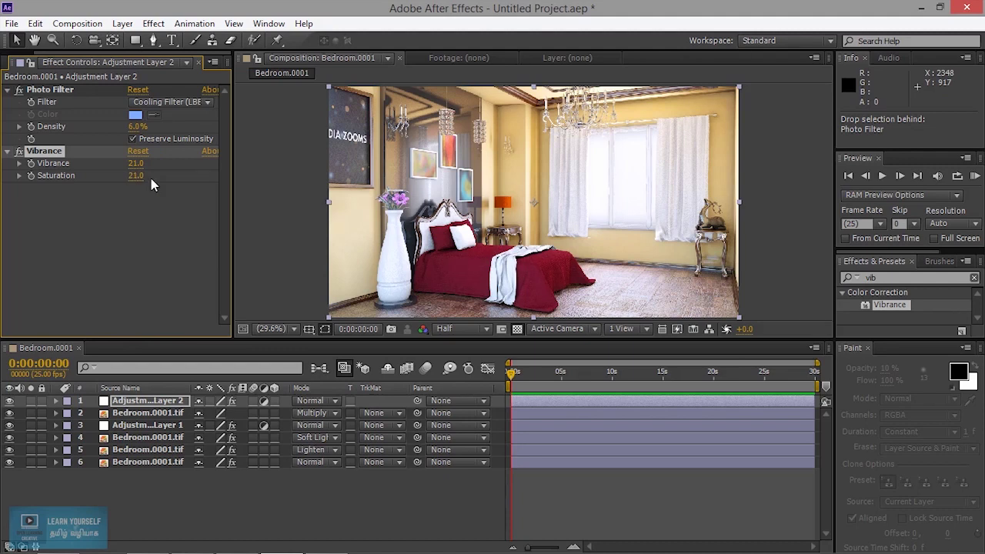
{"action": "scroll", "coordinate": [481, 263], "scroll_direction": "up", "scroll_amount": 4}
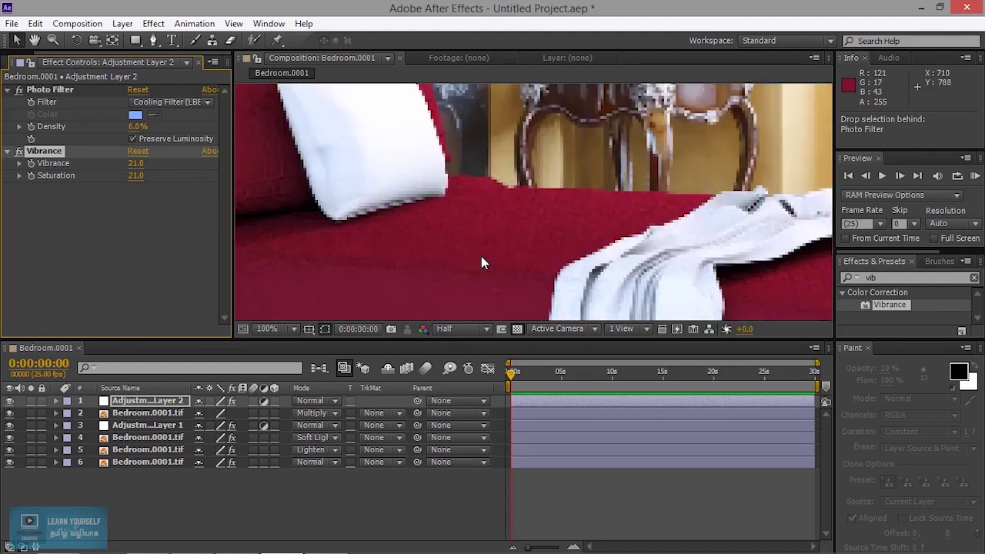
{"action": "scroll", "coordinate": [482, 257], "scroll_direction": "down", "scroll_amount": 2}
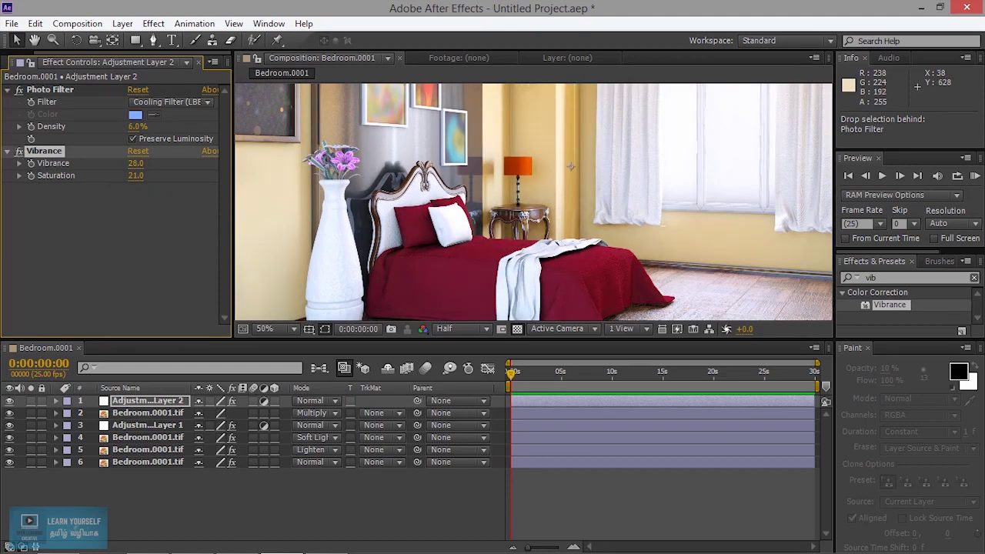
Step: Display the whole image fitted in a maximized composition viewer at Full preview resolution
{"action": "key", "text": "comma"}
{"action": "left_click", "coordinate": [273, 329]}
{"action": "left_click", "coordinate": [321, 84]}
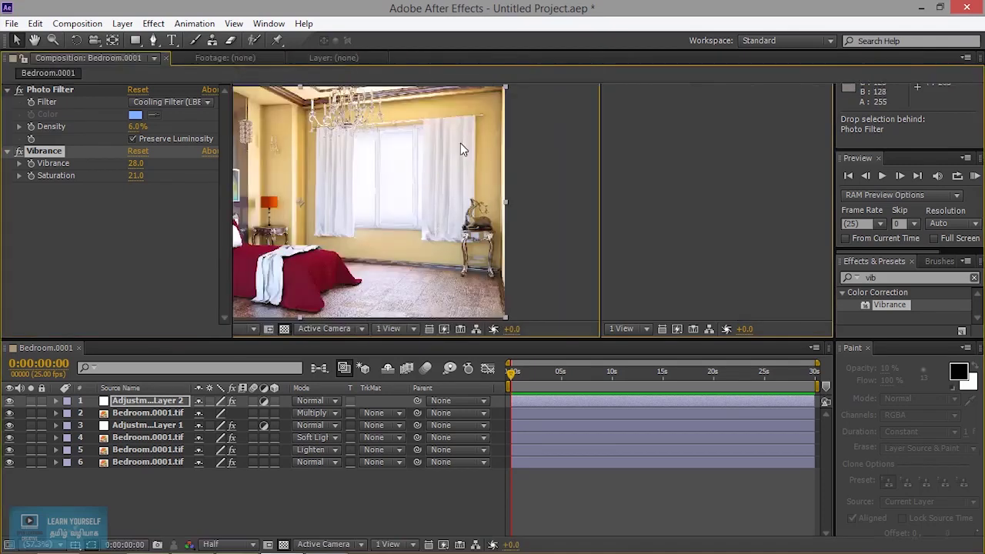
{"action": "key", "text": "grave"}
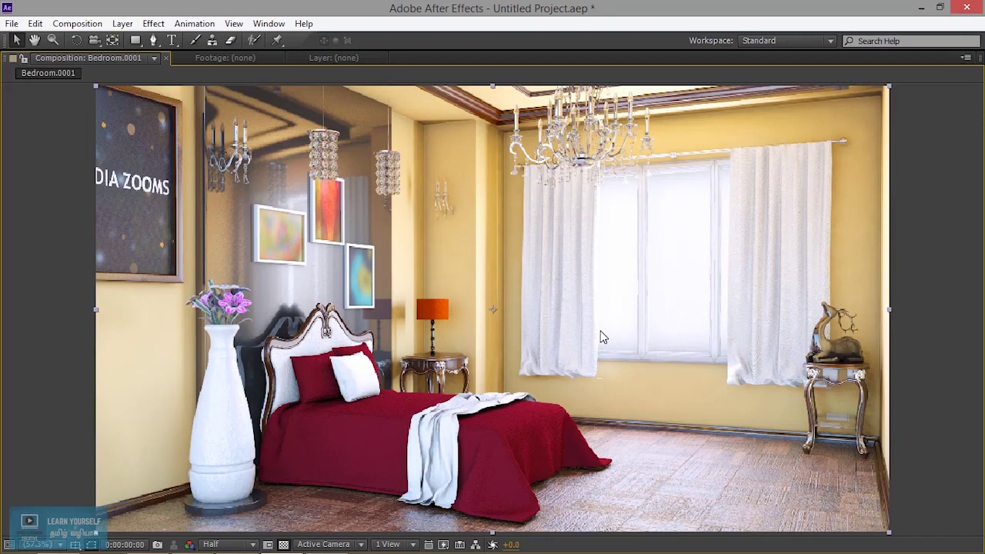
{"action": "left_click", "coordinate": [250, 545]}
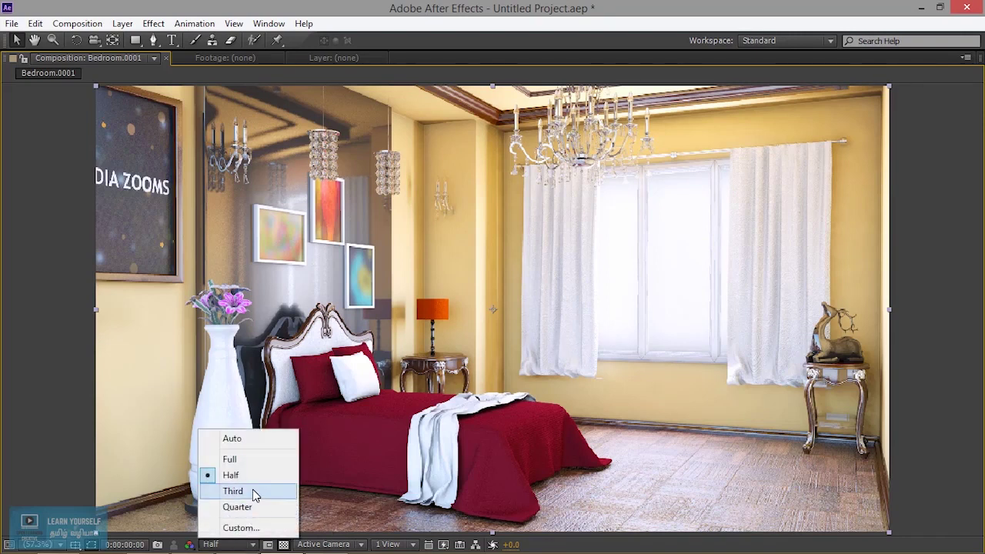
{"action": "left_click", "coordinate": [253, 459]}
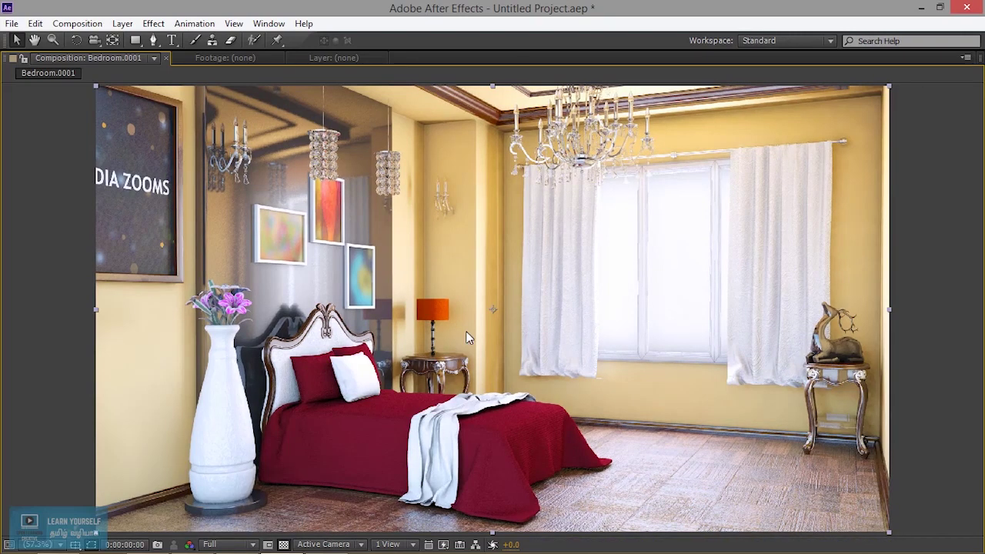